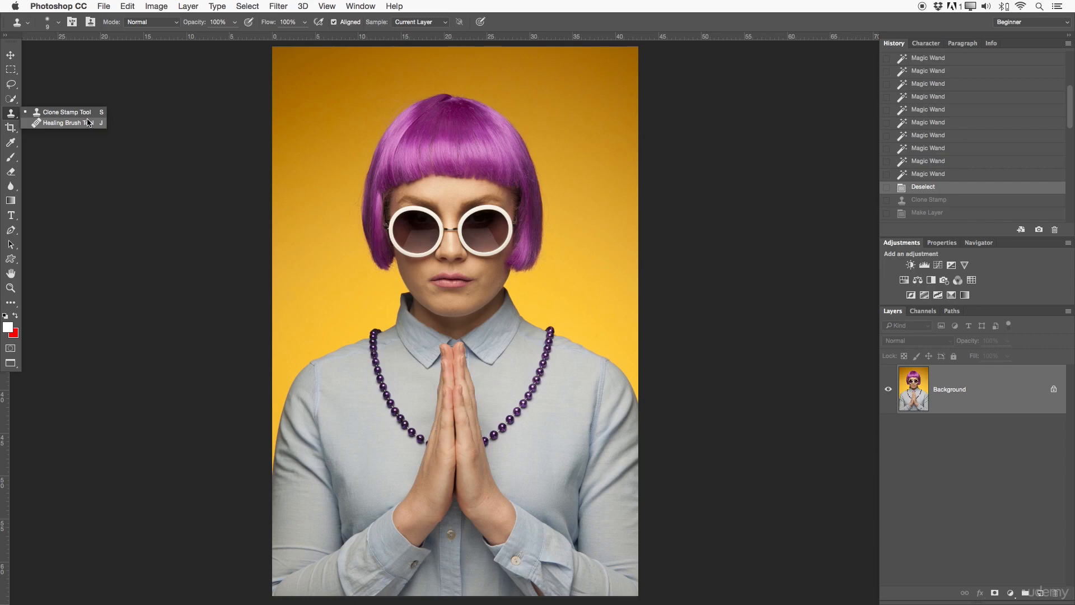
Zoom in on the mouth and resize the Clone Stamp brush to 100 pixels.
click(70, 114)
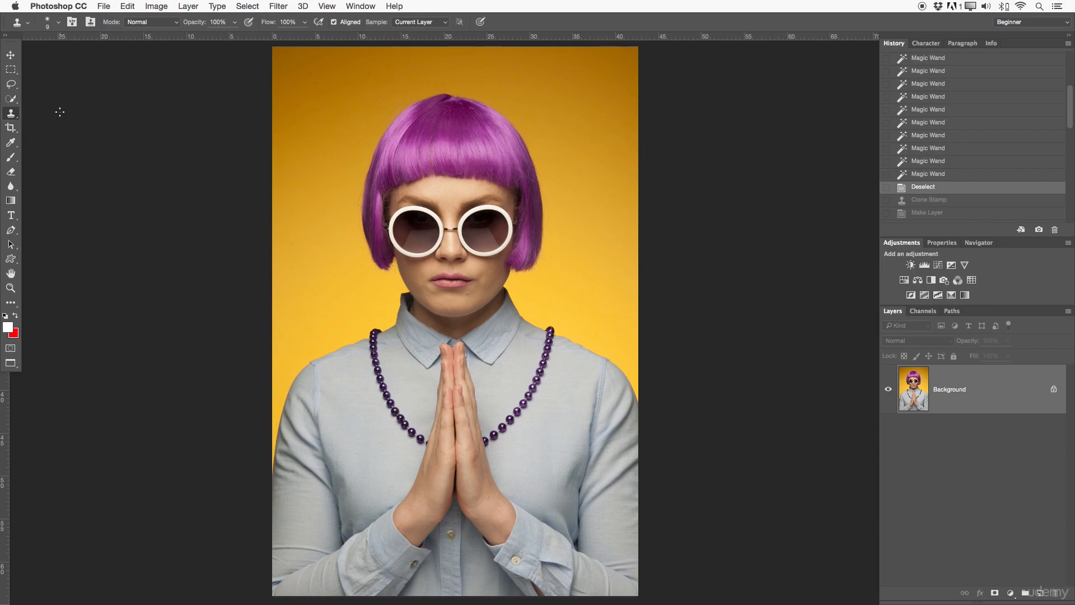
key(z)
mouse_move(461, 266)
mouse_down()
mouse_move(530, 270)
mouse_move(532, 248)
mouse_up()
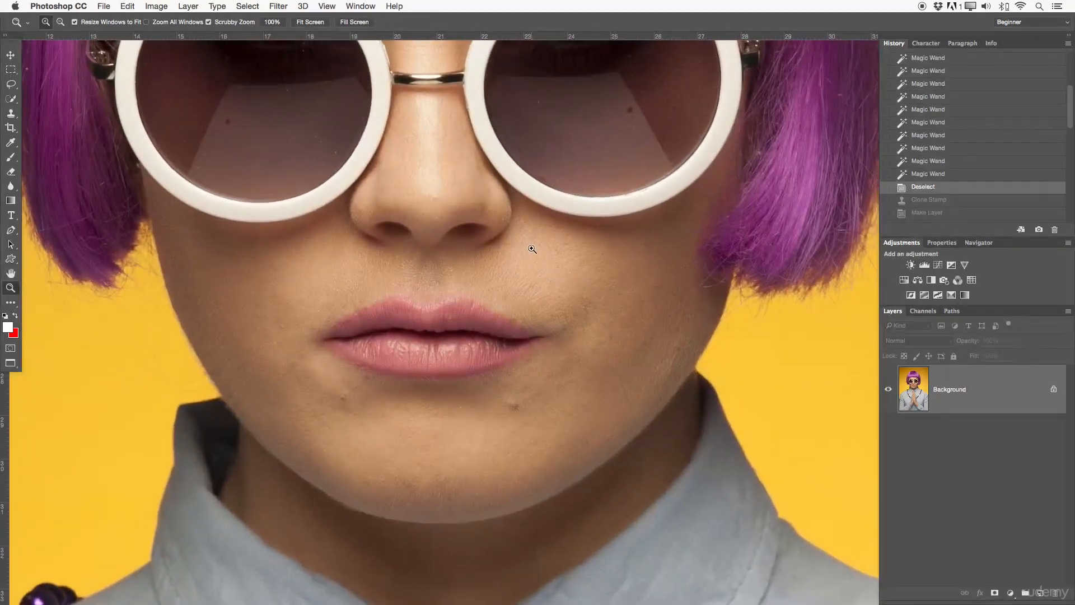
key(s)
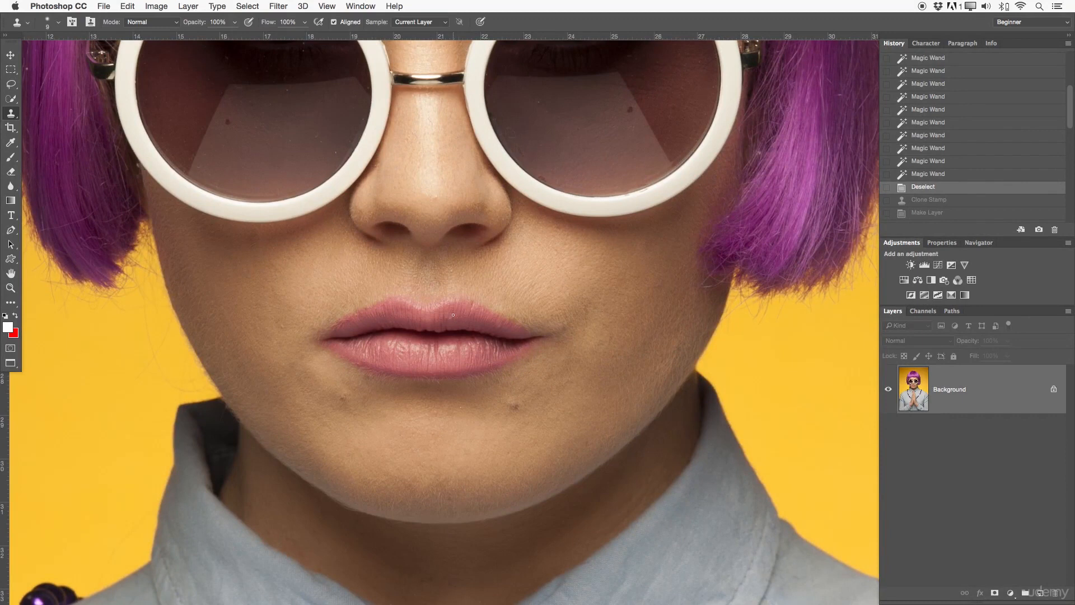
mouse_move(509, 283)
mouse_down()
mouse_move(641, 303)
mouse_move(529, 299)
mouse_move(521, 290)
mouse_move(619, 297)
mouse_move(502, 286)
mouse_move(560, 216)
mouse_move(540, 552)
mouse_move(552, 180)
mouse_move(557, 396)
mouse_move(554, 130)
mouse_move(529, 461)
mouse_move(528, 178)
mouse_move(528, 396)
mouse_move(529, 353)
mouse_move(526, 361)
mouse_up()
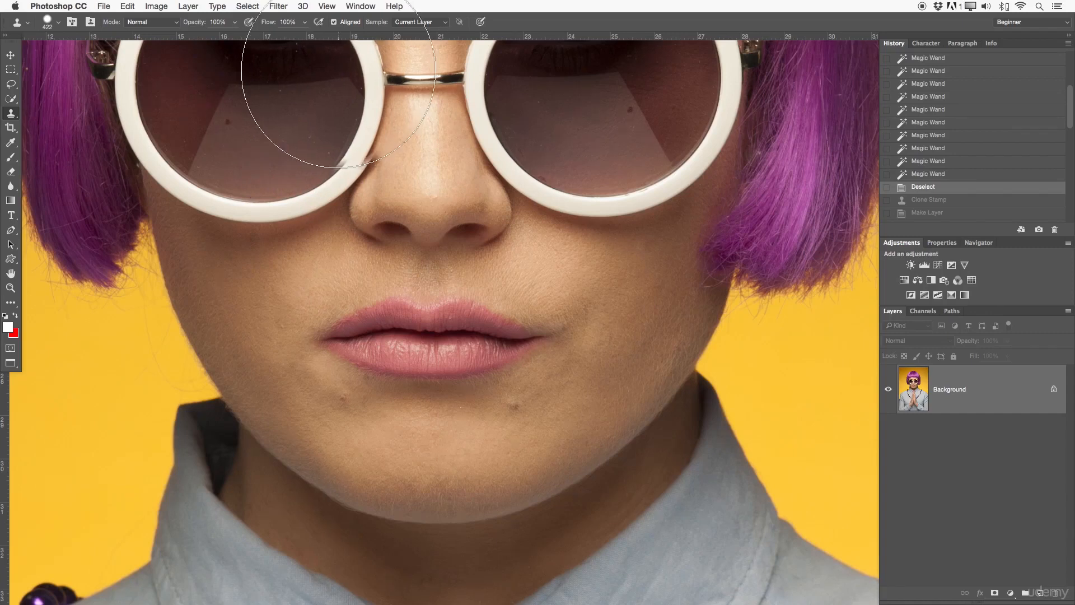
key(bracketleft)
key(bracketleft)
key(bracketleft)
key(bracketleft)
key(bracketleft)
key(bracketleft)
key(bracketleft)
key(bracketleft)
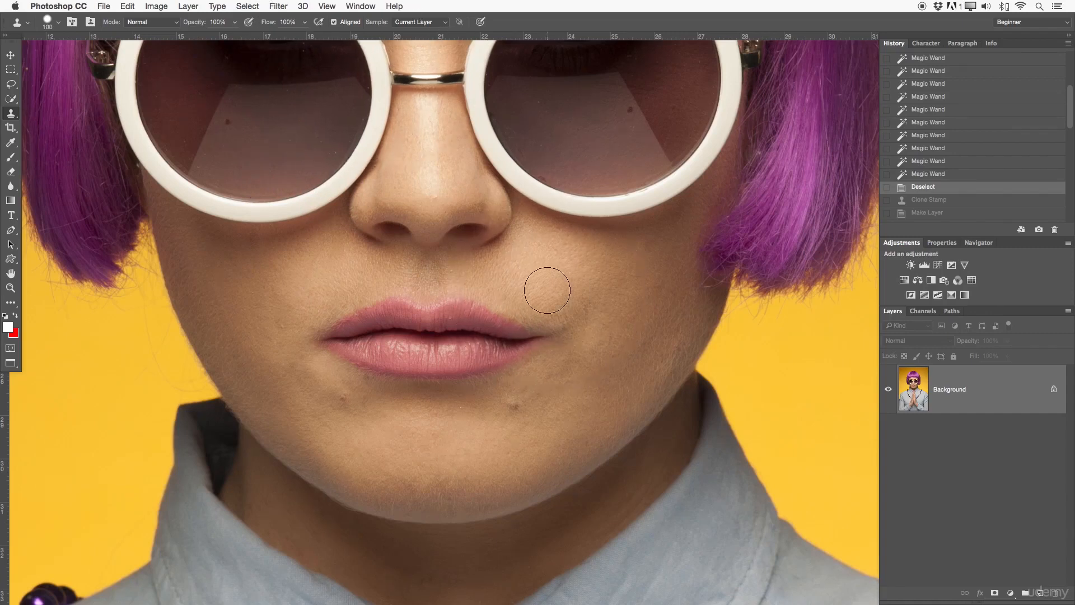
Dismiss the missing-source warning and zoom in close around the chin blemishes.
drag(580, 357, 588, 314)
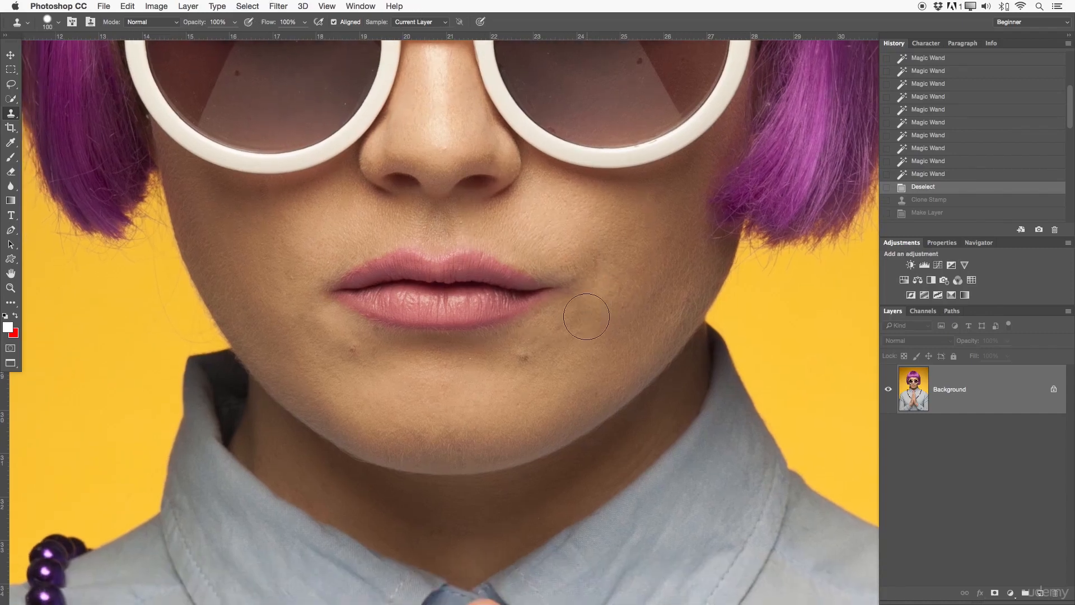
click(566, 329)
key(Return)
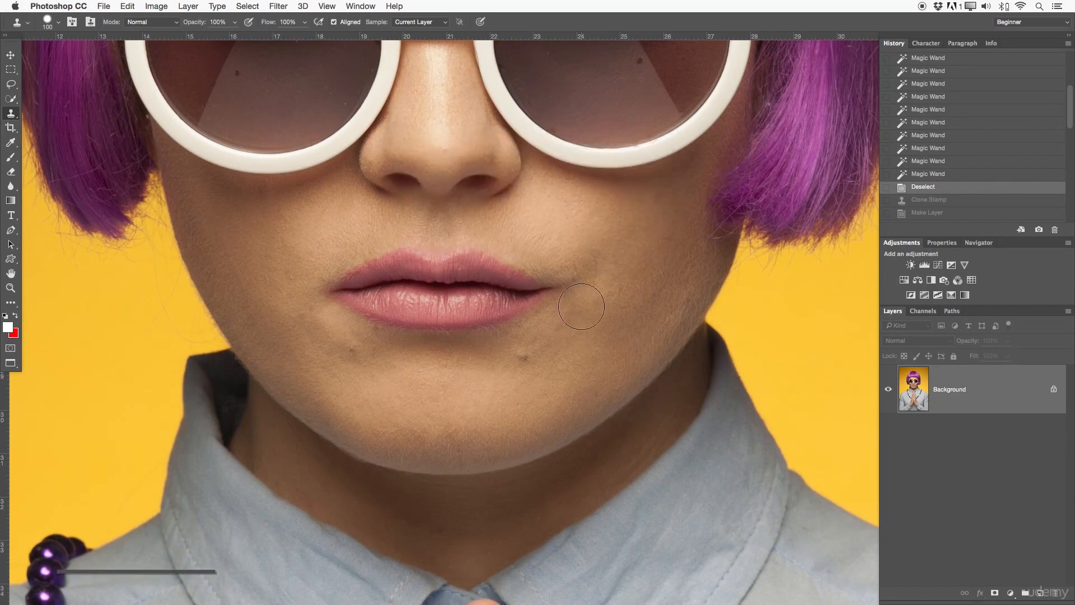
key(z)
click(571, 336)
drag(564, 338, 456, 349)
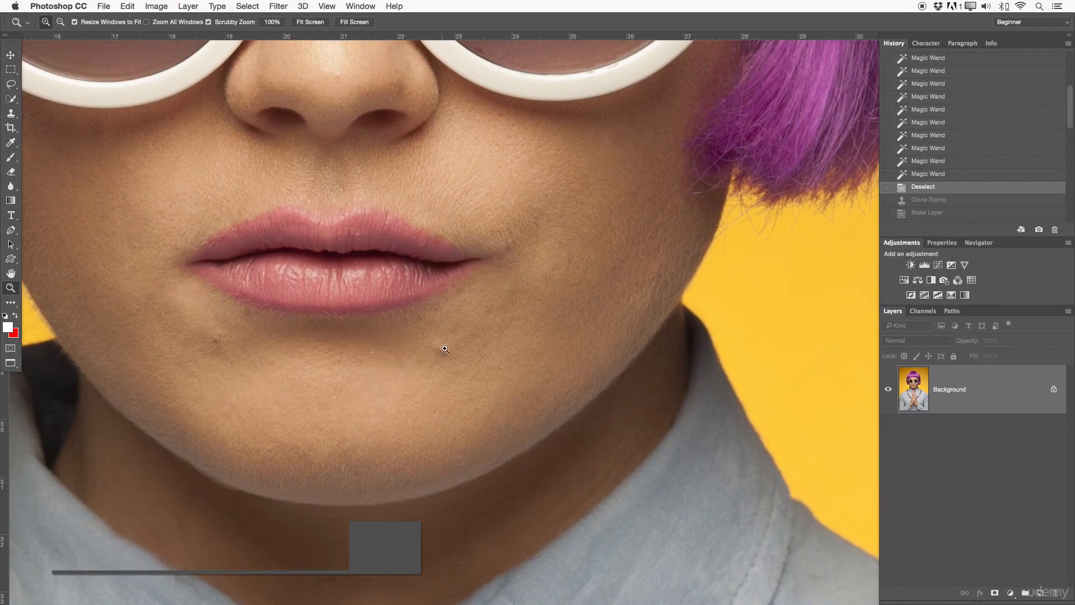
key(s)
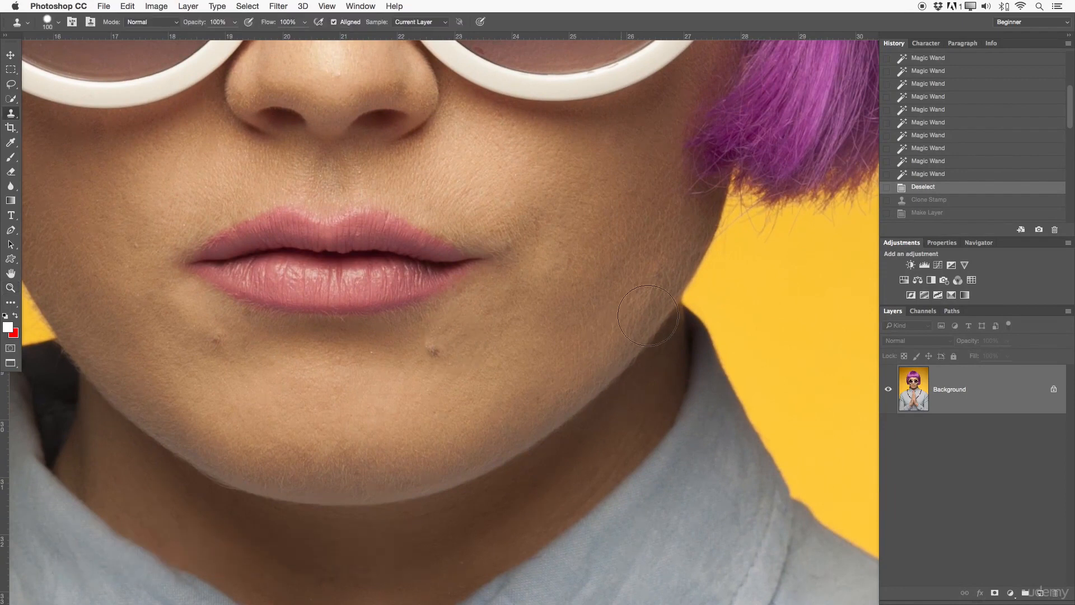
key(bracketleft)
key(bracketleft)
key(bracketleft)
key(bracketleft)
key(bracketleft)
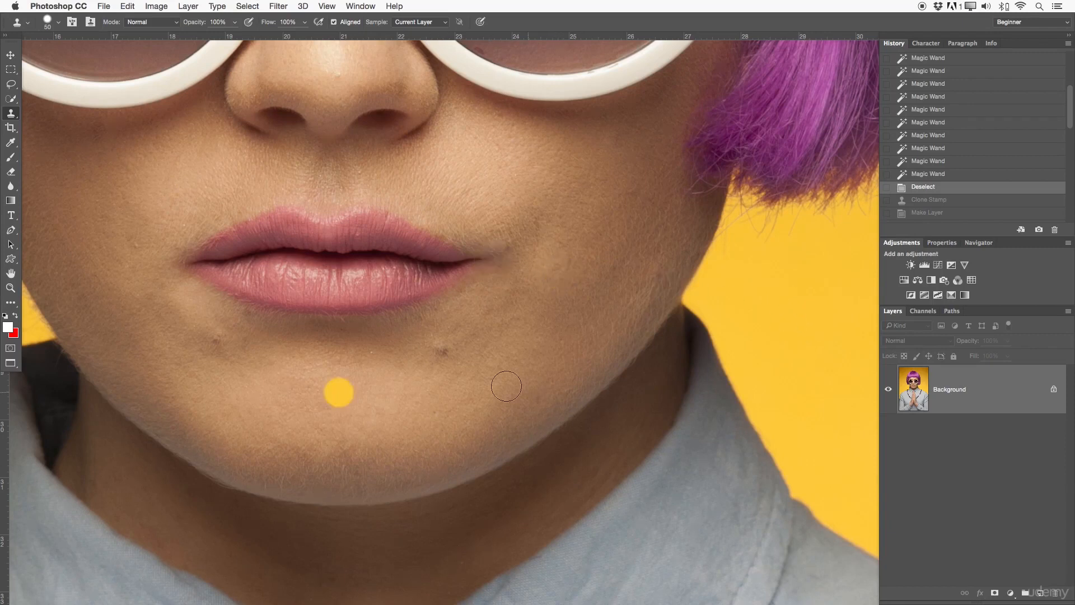
click(439, 349)
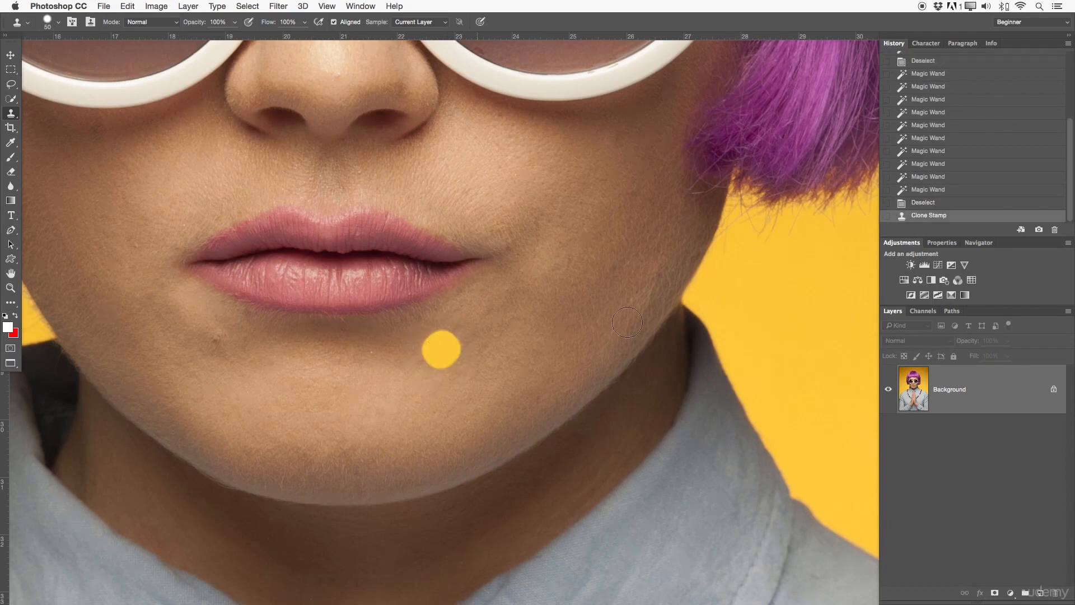
click(562, 469)
key(super+z)
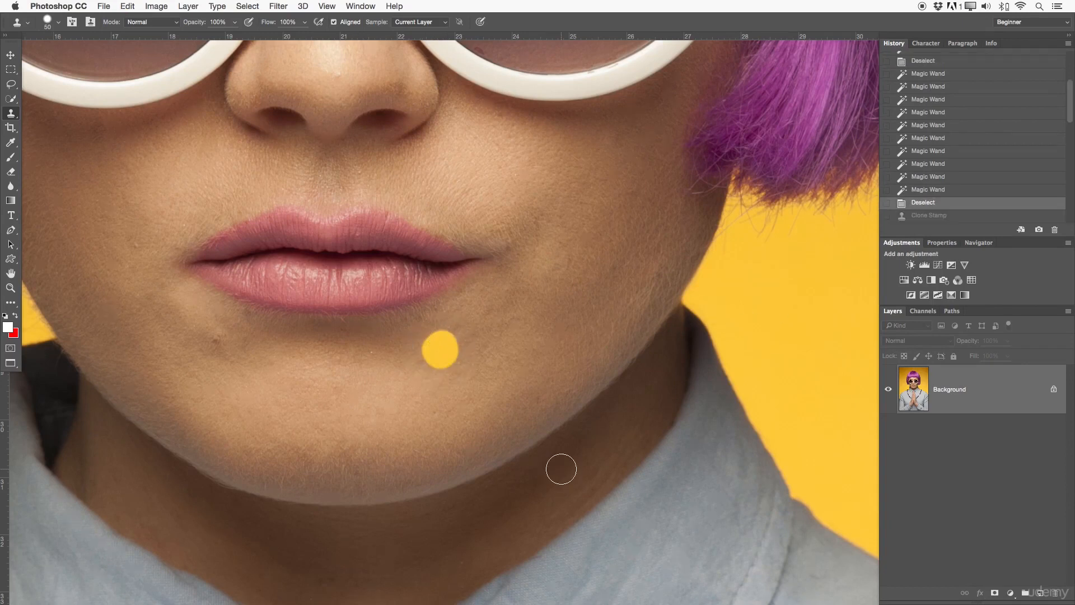
Switch to the Healing Brush and enlarge its brush.
right_click(8, 116)
click(34, 119)
alt+click(424, 275)
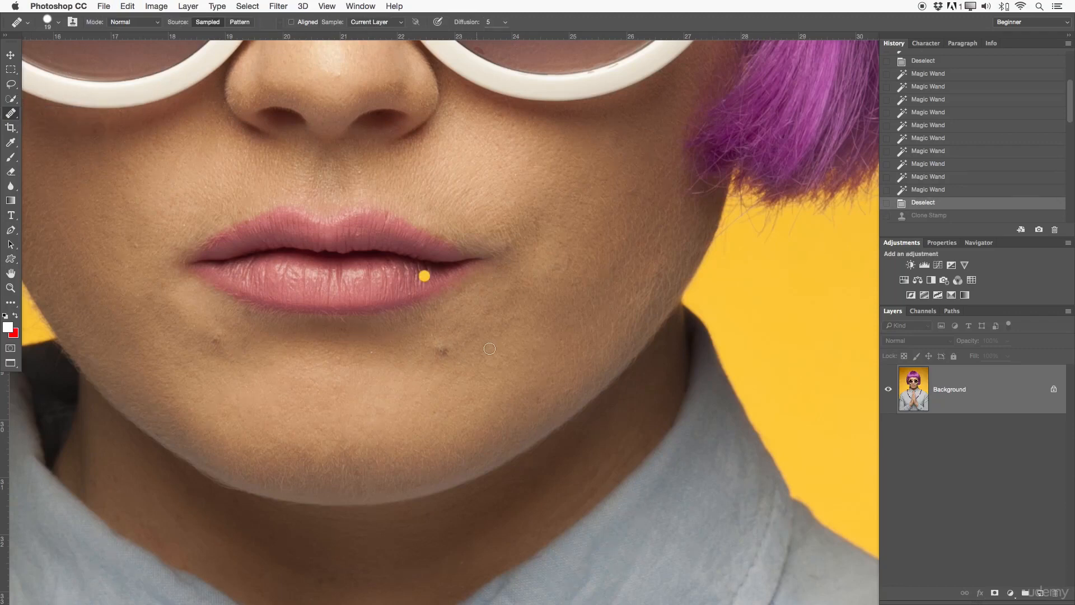
mouse_move(548, 319)
mouse_down()
mouse_move(573, 318)
mouse_move(566, 268)
mouse_up()
Alt-sample clean skin and heal the dark spot and dabs on the lower chin.
key(alt)
alt+click(773, 292)
click(438, 348)
drag(438, 347, 441, 348)
click(444, 347)
click(333, 422)
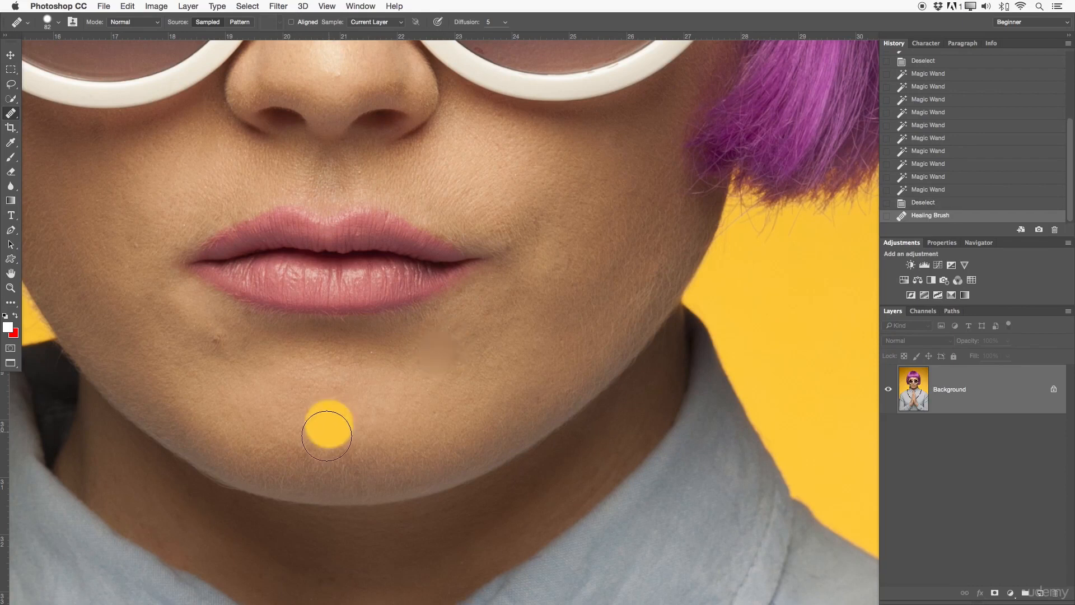
click(318, 443)
key(v)
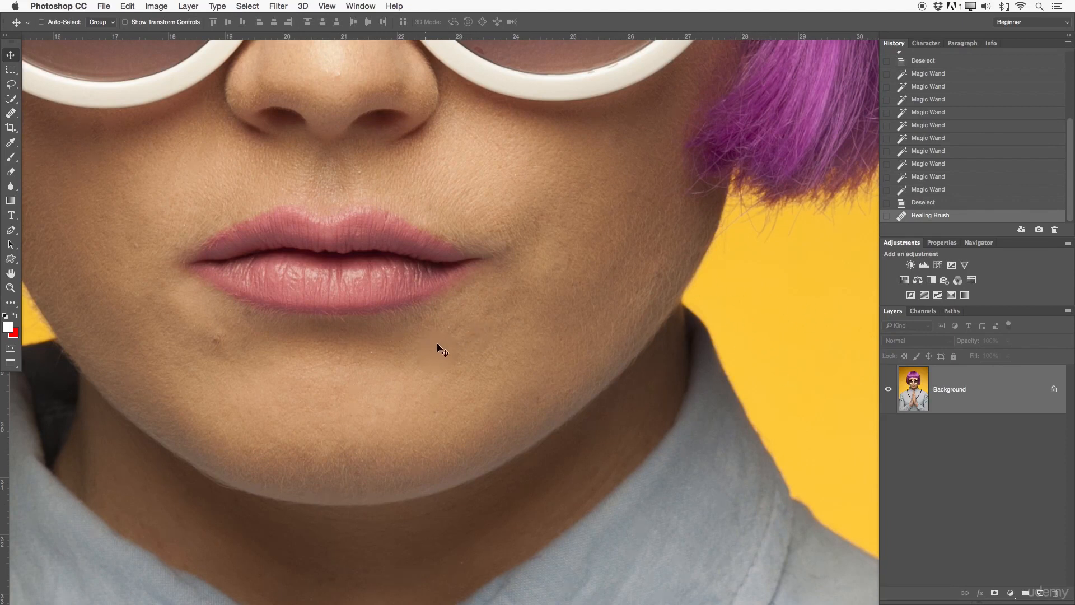
Stamp several cloned skin dabs onto the chin and below the lip.
key(s)
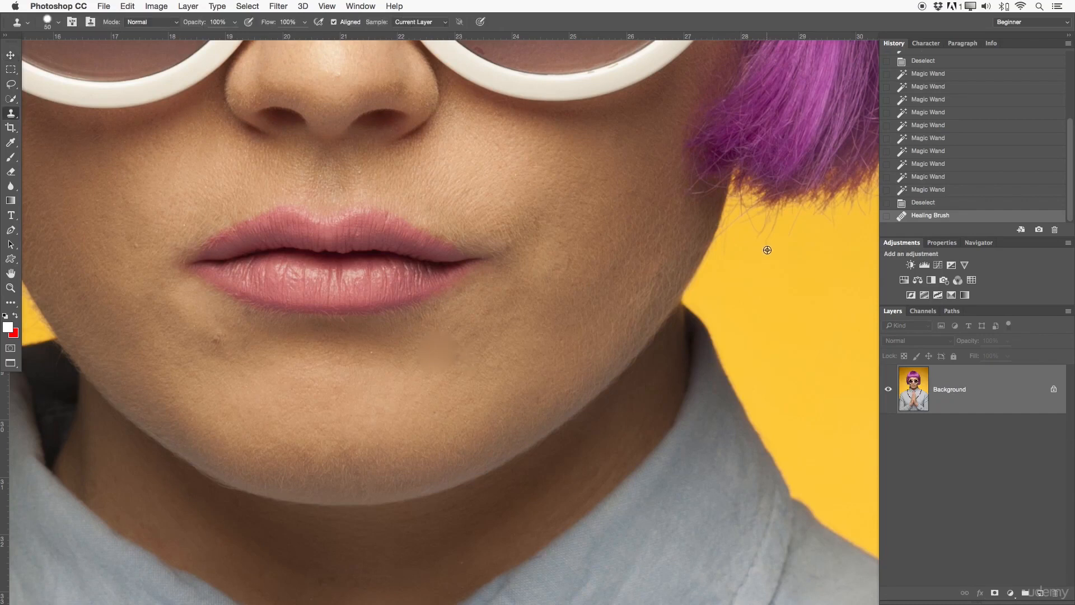
alt+click(751, 315)
click(489, 332)
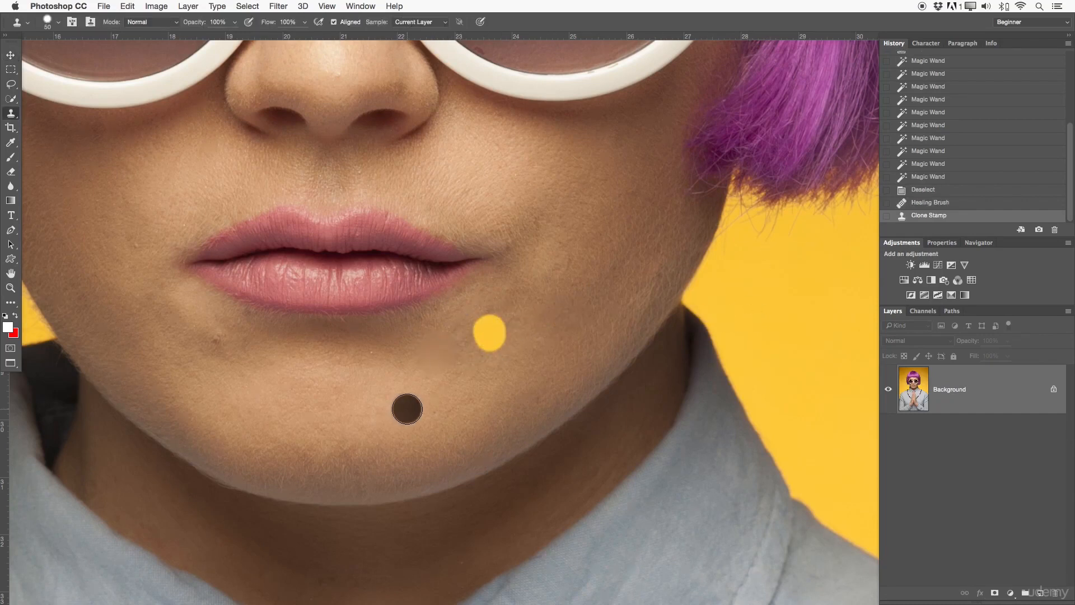
drag(448, 351, 516, 348)
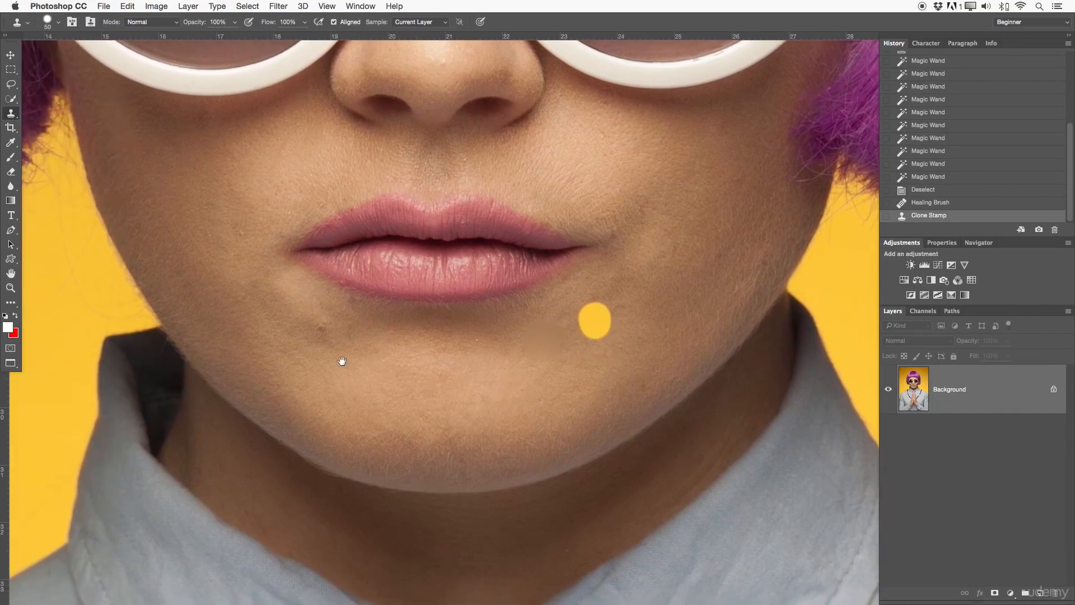
mouse_move(379, 337)
mouse_down()
mouse_move(432, 362)
mouse_move(415, 343)
mouse_up()
click(379, 365)
key(z)
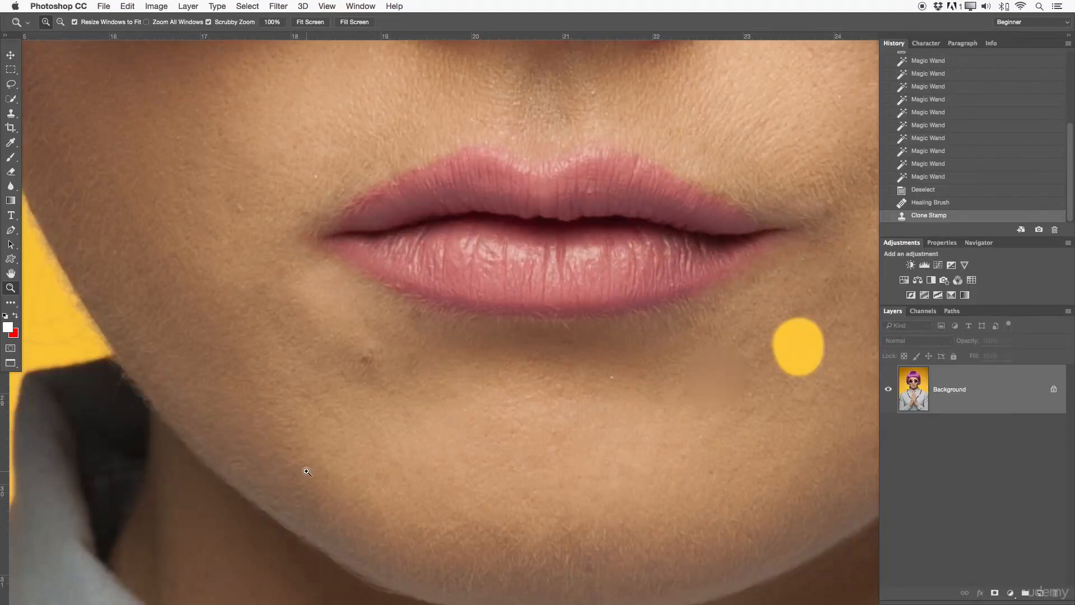
Heal the chin blemishes with a 70 px Healing Brush from sampled clean skin.
drag(10, 113, 50, 127)
alt+click(327, 406)
key(bracketleft)
key(bracketleft)
key(bracketleft)
key(bracketleft)
key(bracketleft)
key(bracketleft)
key(bracketleft)
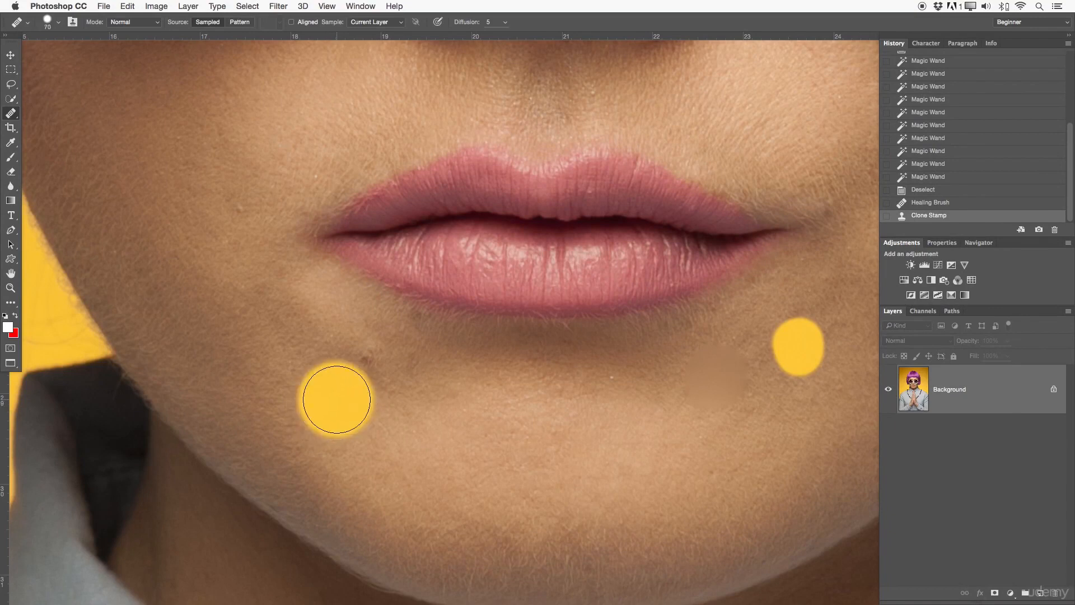
mouse_move(299, 414)
mouse_down()
mouse_move(341, 344)
mouse_move(345, 195)
mouse_up()
key(bracketleft)
key(bracketleft)
key(bracketleft)
key(bracketleft)
key(bracketleft)
key(bracketleft)
key(bracketleft)
click(319, 401)
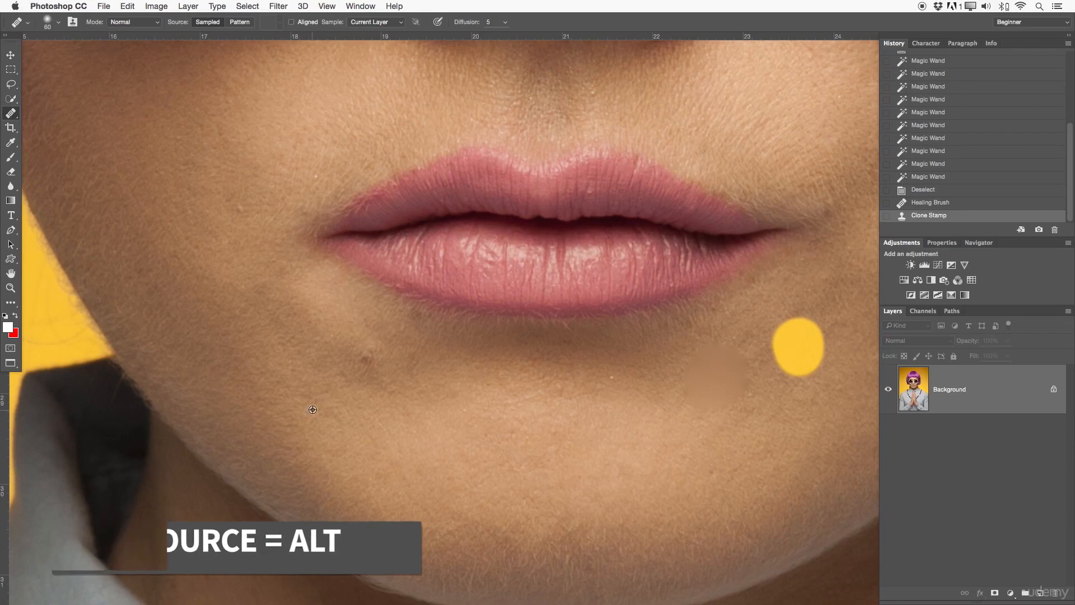
click(362, 352)
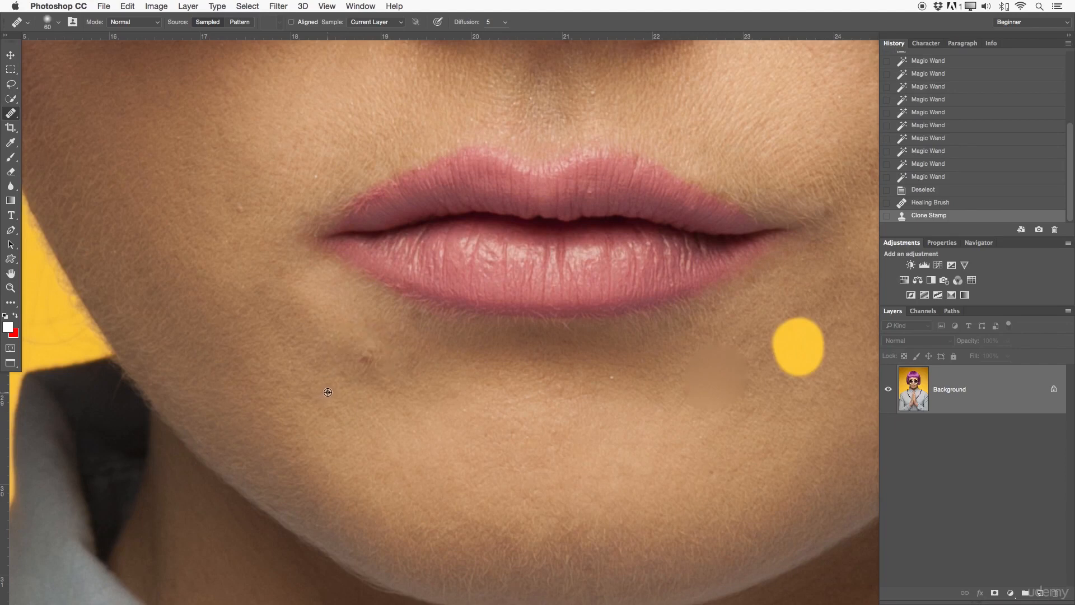
drag(369, 352, 364, 364)
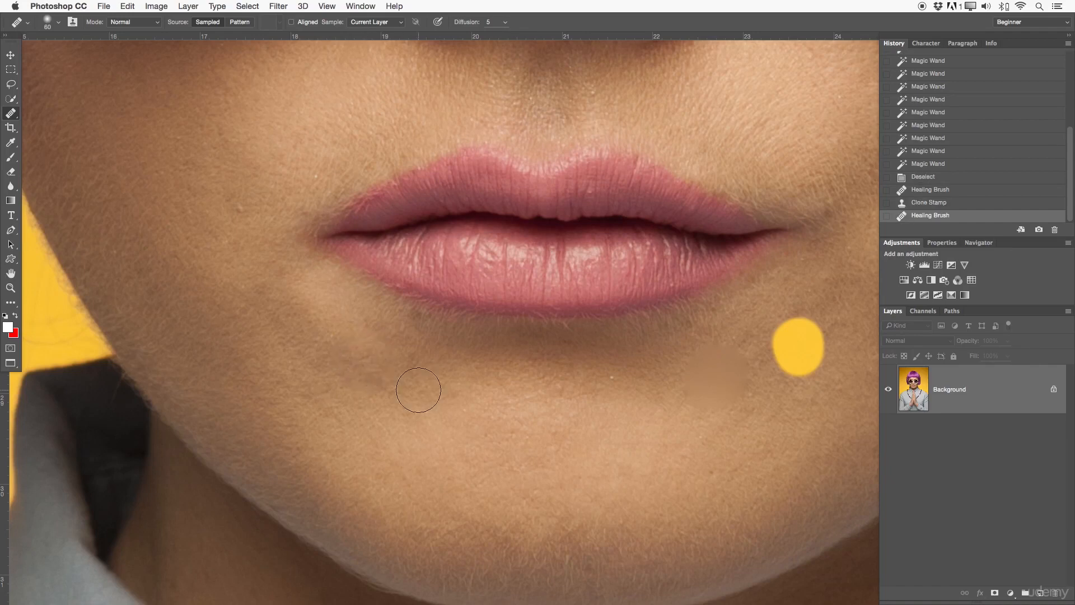
drag(353, 363, 360, 360)
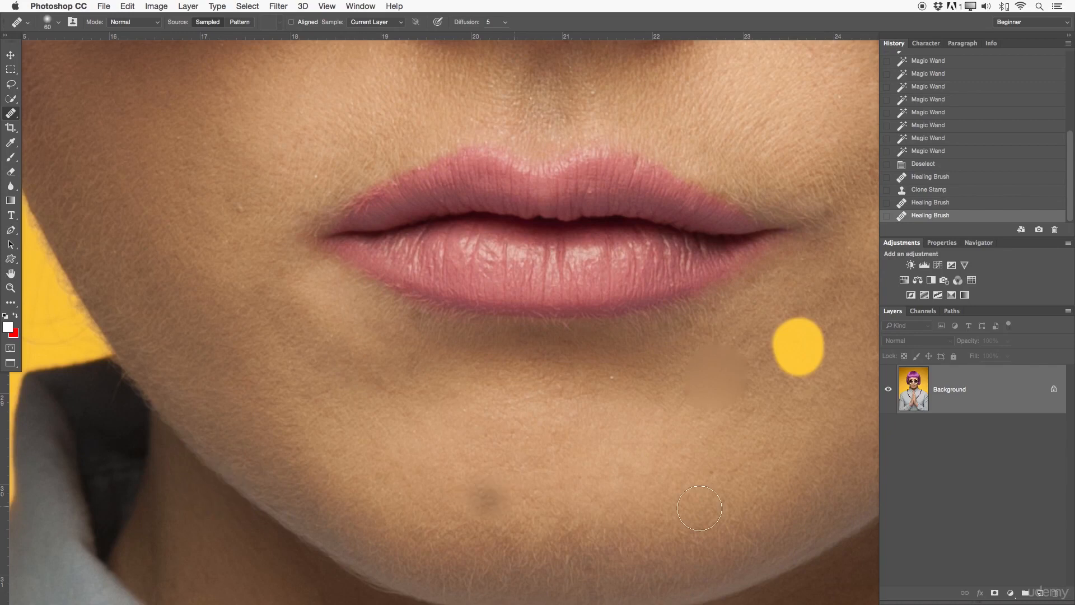
click(487, 498)
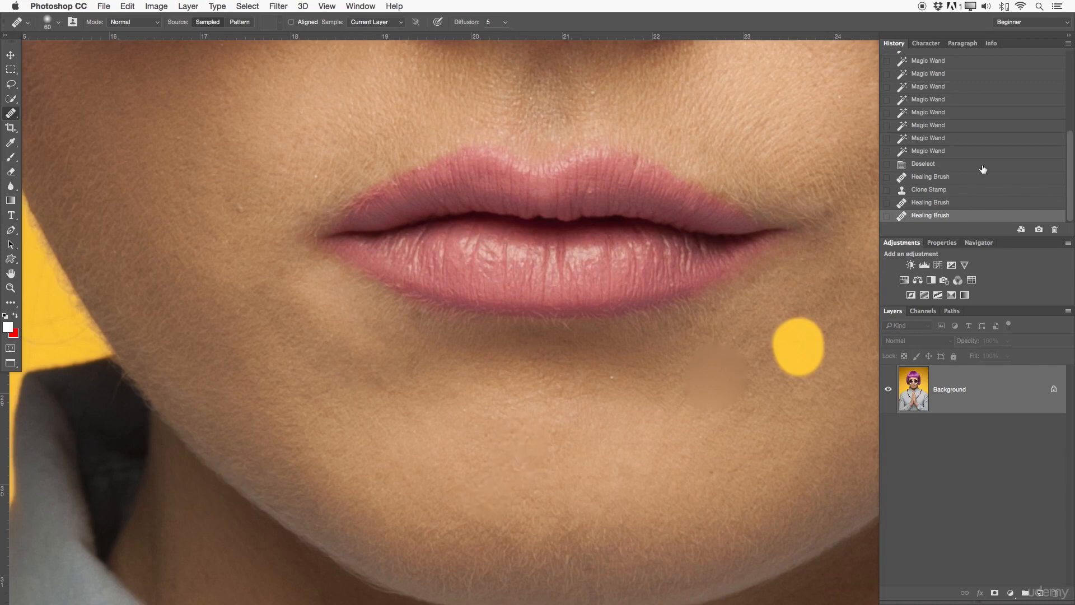
Step back in History to the first healing state and zoom out on the face.
click(945, 203)
click(945, 190)
click(942, 177)
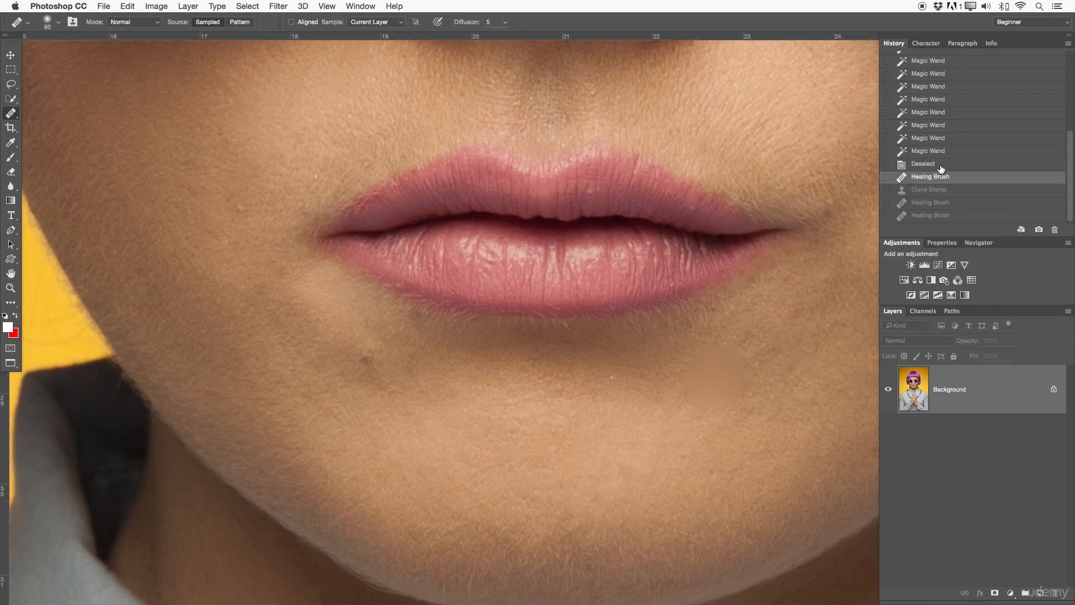
click(942, 165)
key(z)
drag(624, 376, 514, 421)
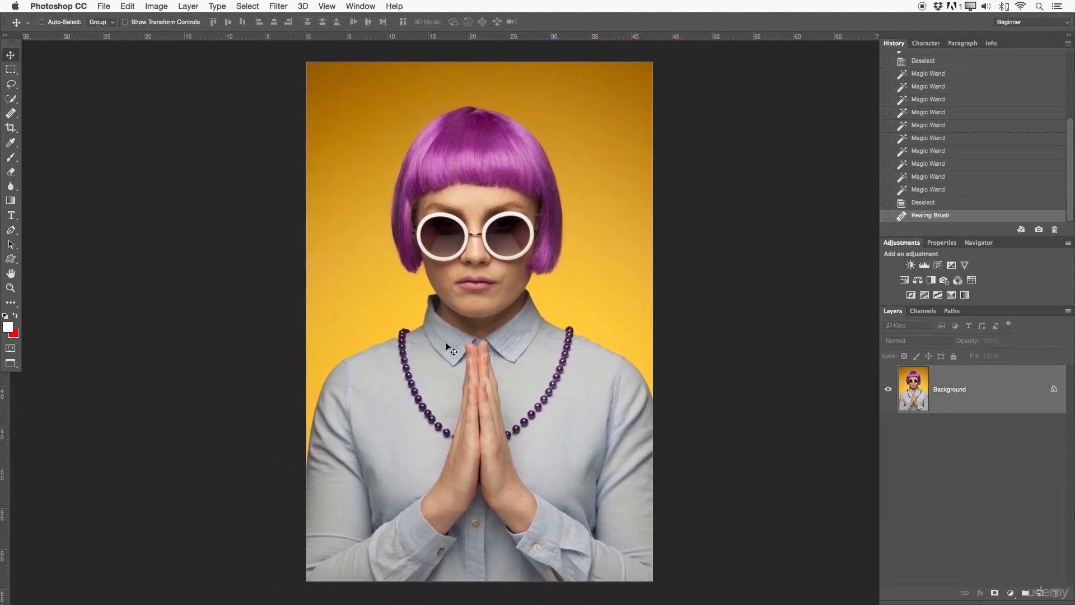
Pick the Clone Stamp and review its 50 px, 80% hardness brush settings.
click(11, 115)
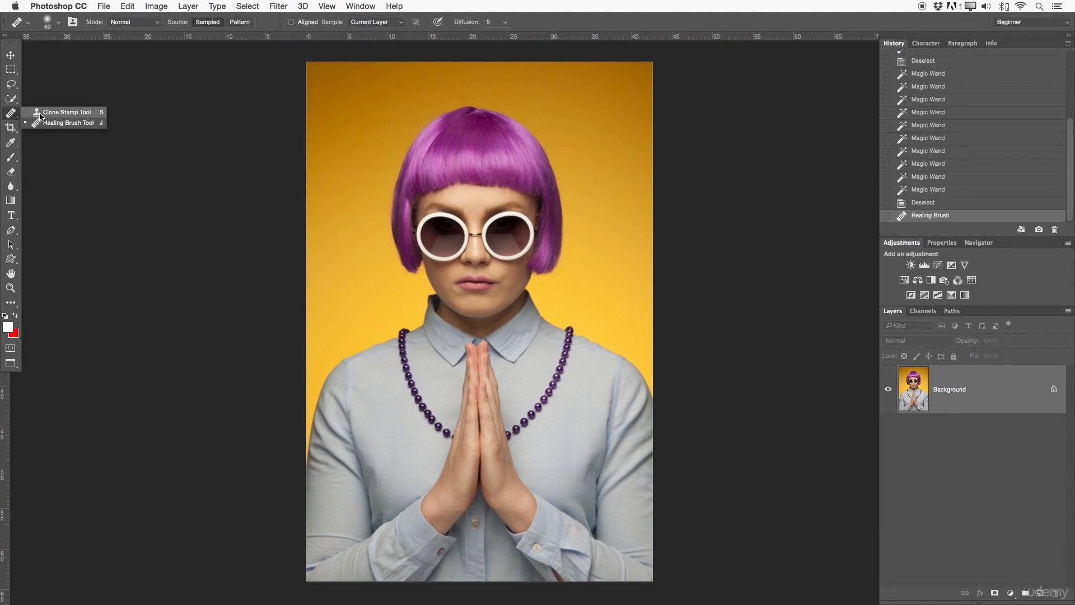
click(41, 113)
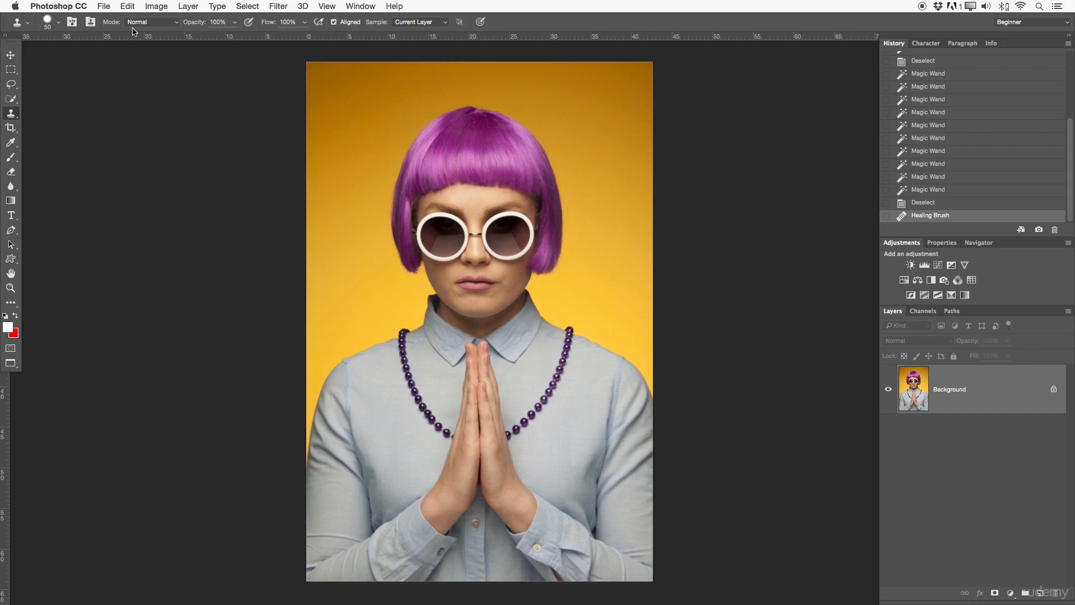
click(48, 26)
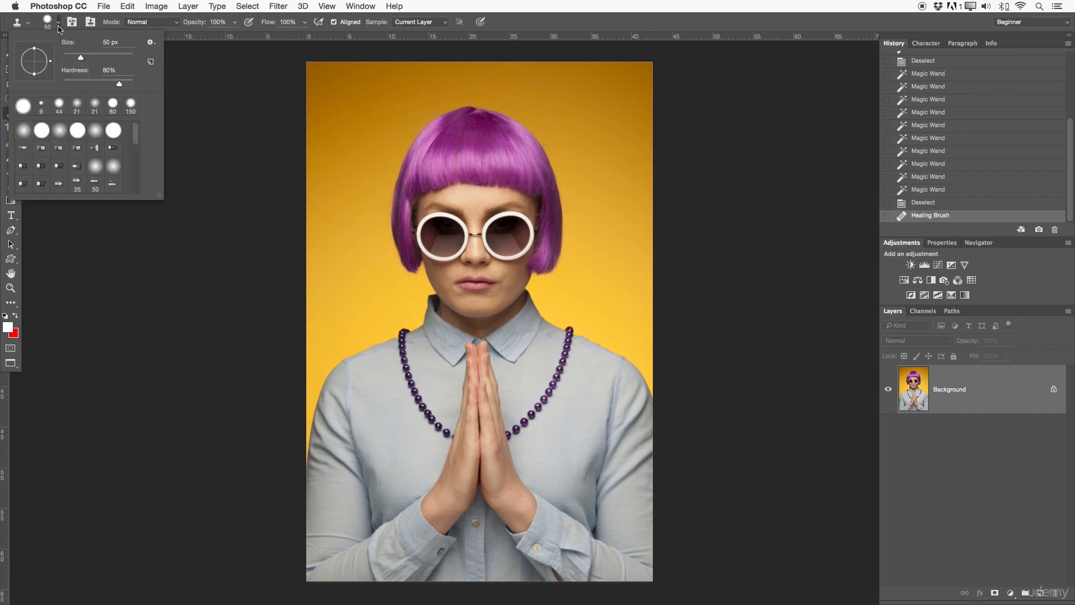
click(73, 23)
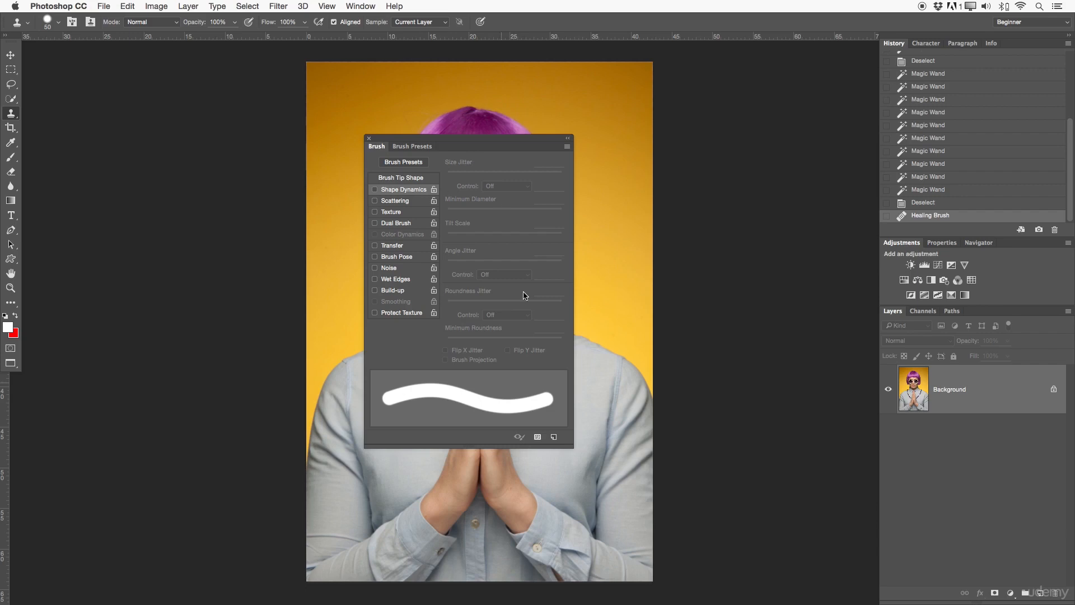
click(369, 139)
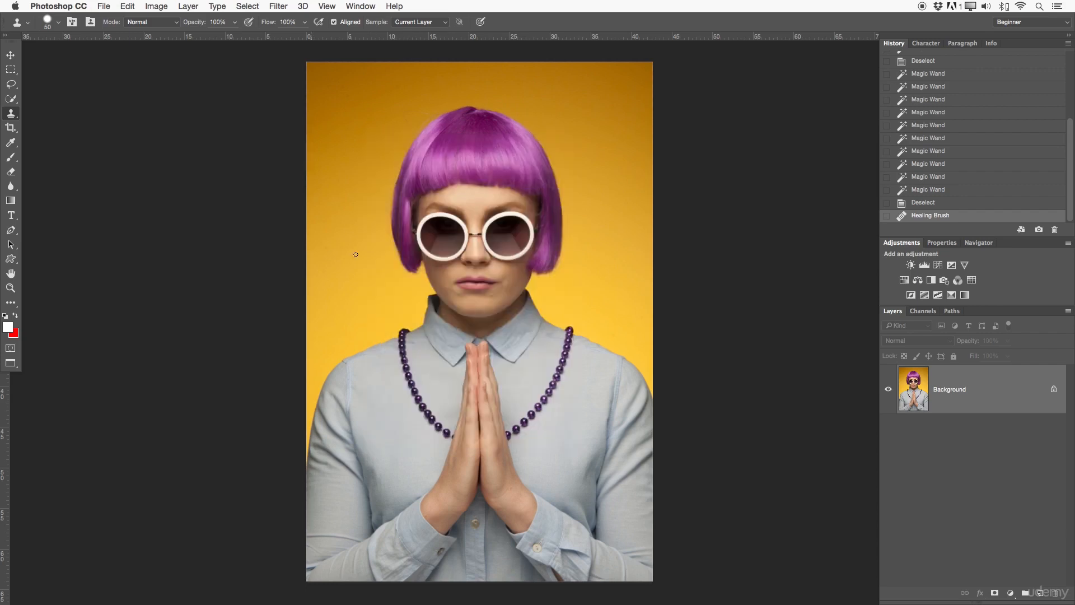
click(90, 22)
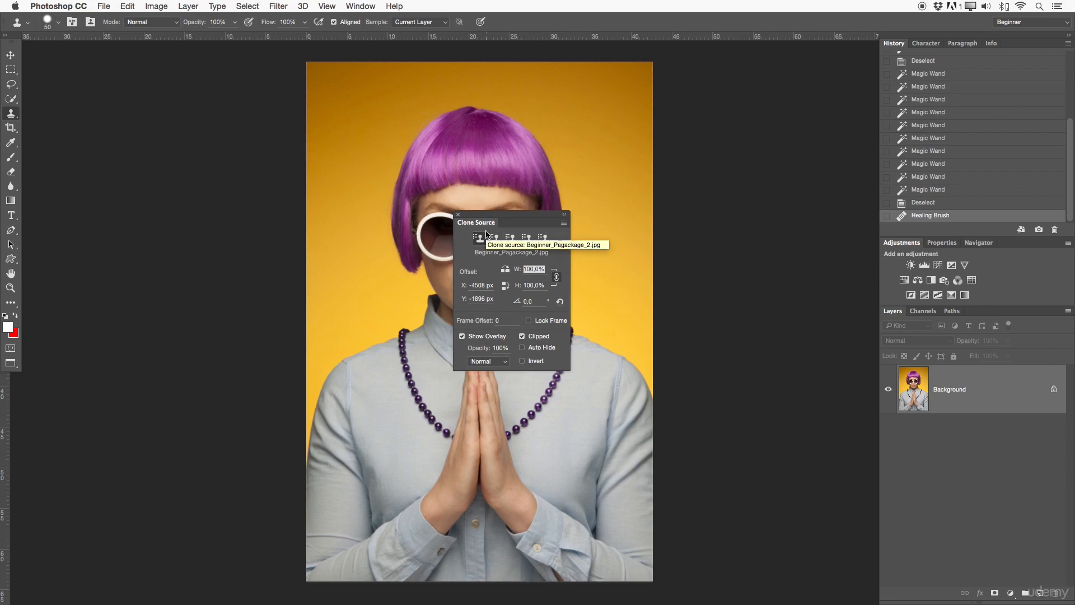
click(458, 215)
click(142, 25)
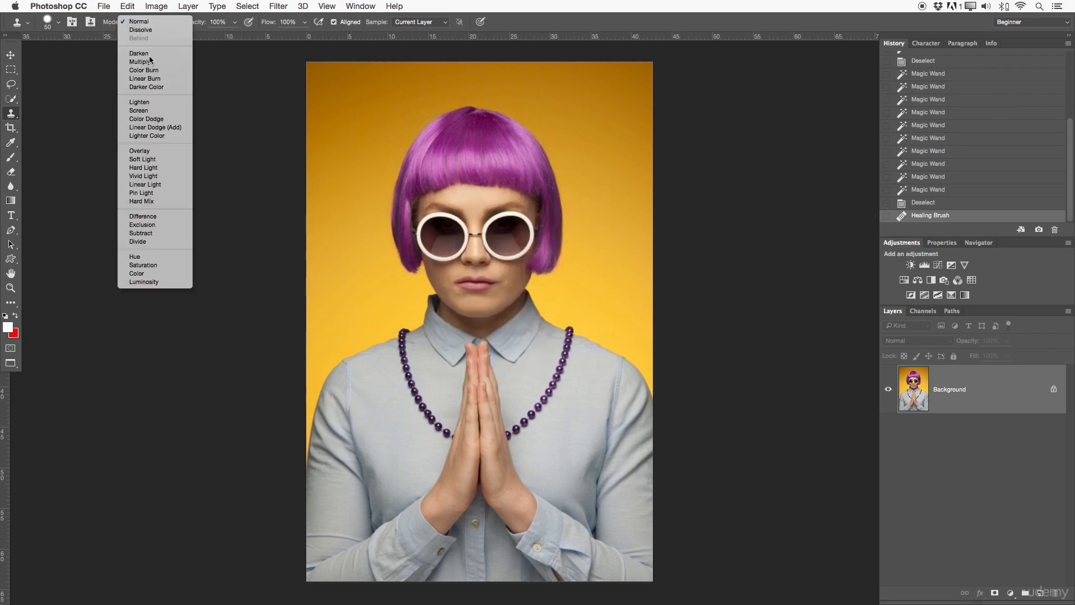
click(154, 24)
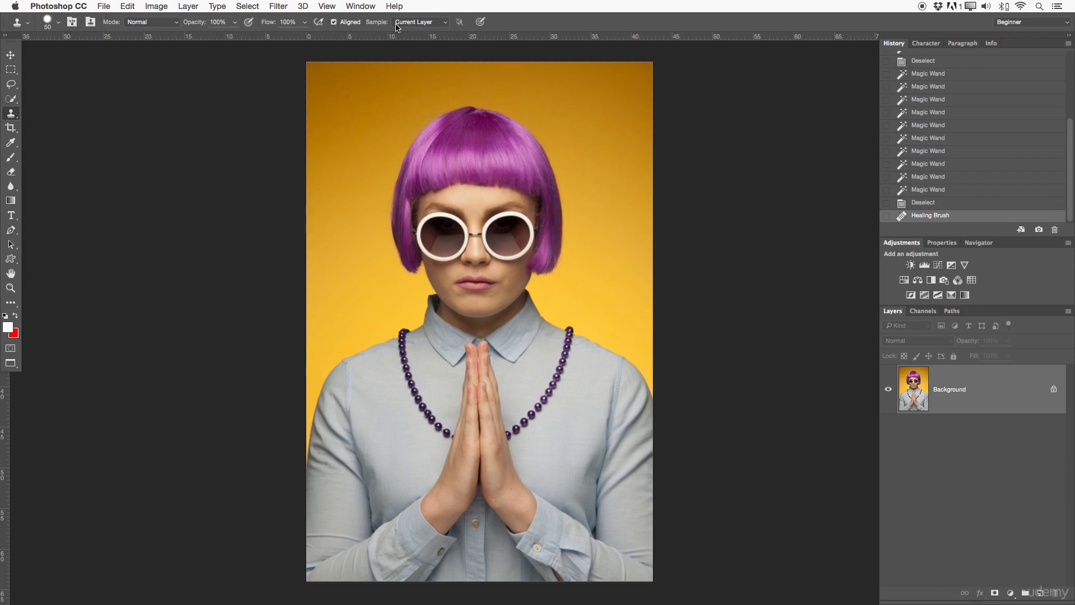
Convert the Background into Layer 0 and duplicate it twice.
click(430, 24)
click(709, 138)
double_click(974, 408)
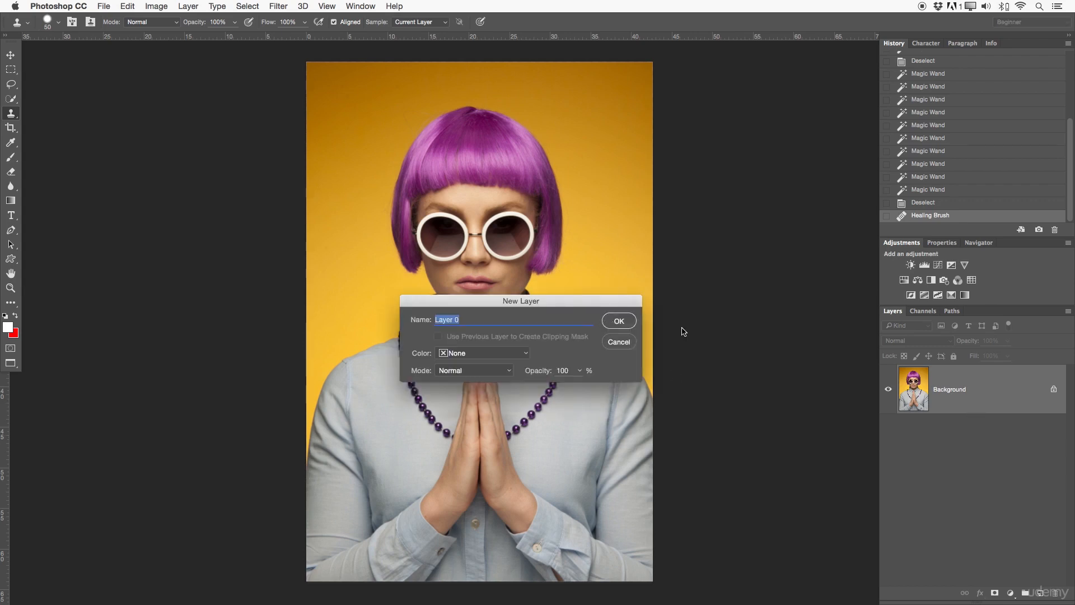
click(622, 320)
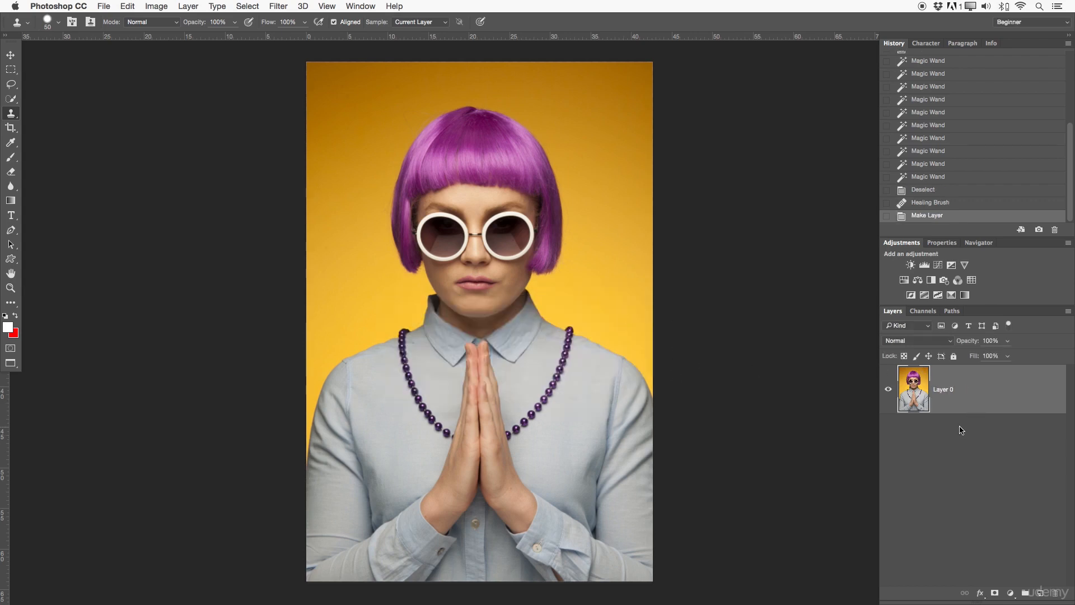
key(super+j)
key(super+j)
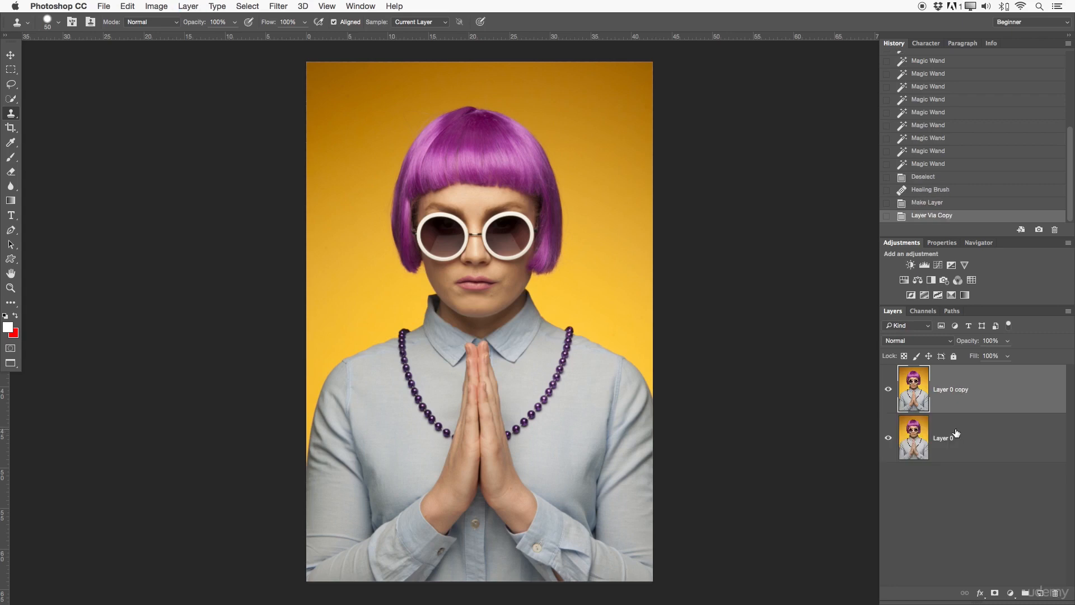
mouse_move(953, 496)
mouse_down()
mouse_move(1008, 588)
mouse_move(1042, 599)
mouse_move(955, 498)
mouse_up()
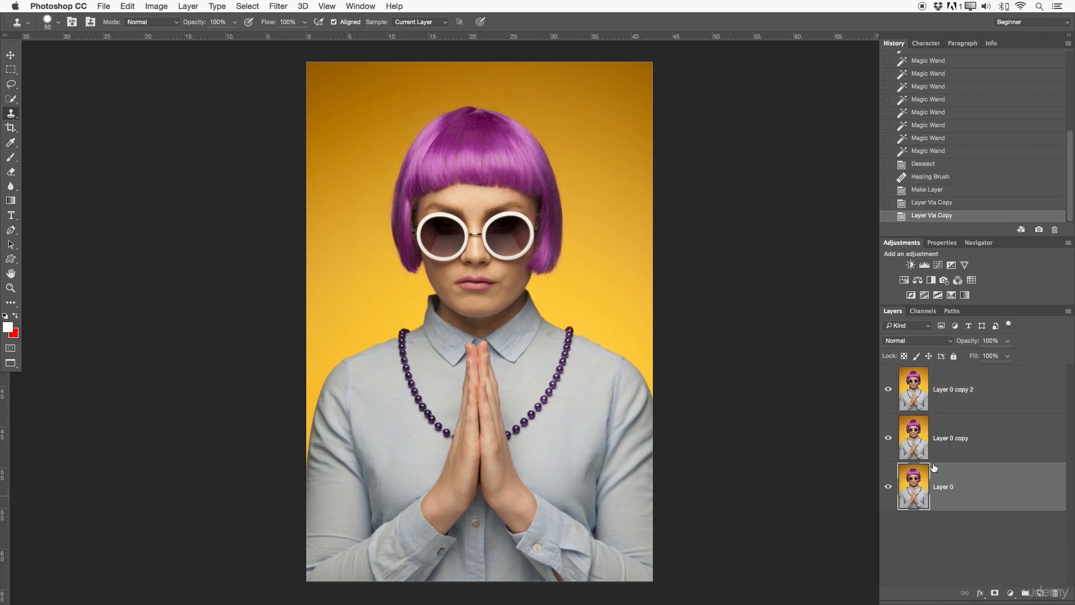
Rename the three layers 1, 2 and 3, then select layer 3.
double_click(949, 486)
text(1)
double_click(950, 443)
text(2)
click(948, 394)
double_click(948, 394)
text(3)
key(Return)
click(975, 452)
click(989, 376)
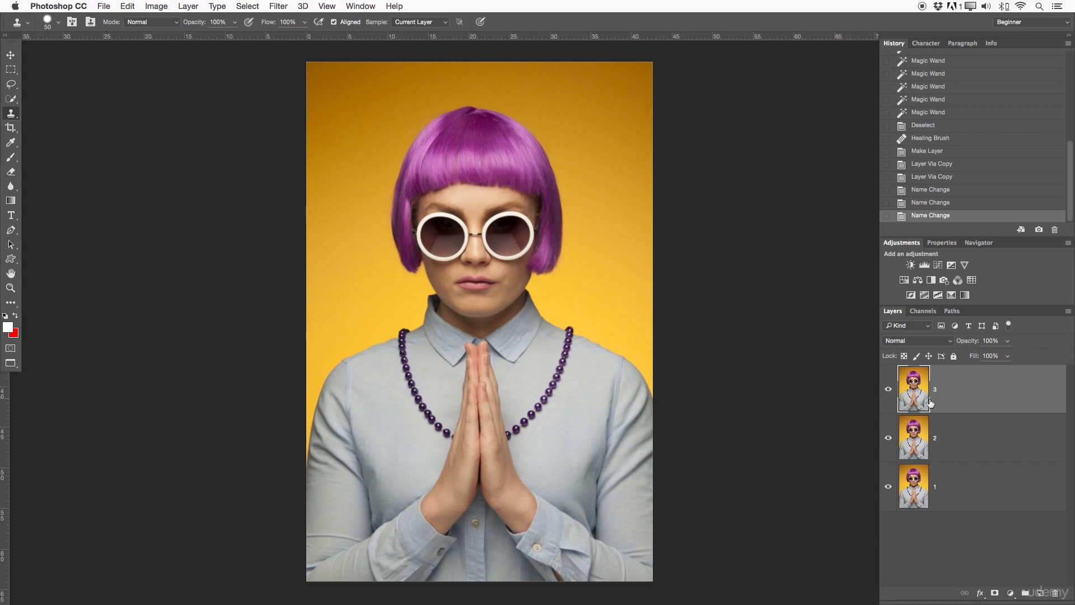
click(428, 22)
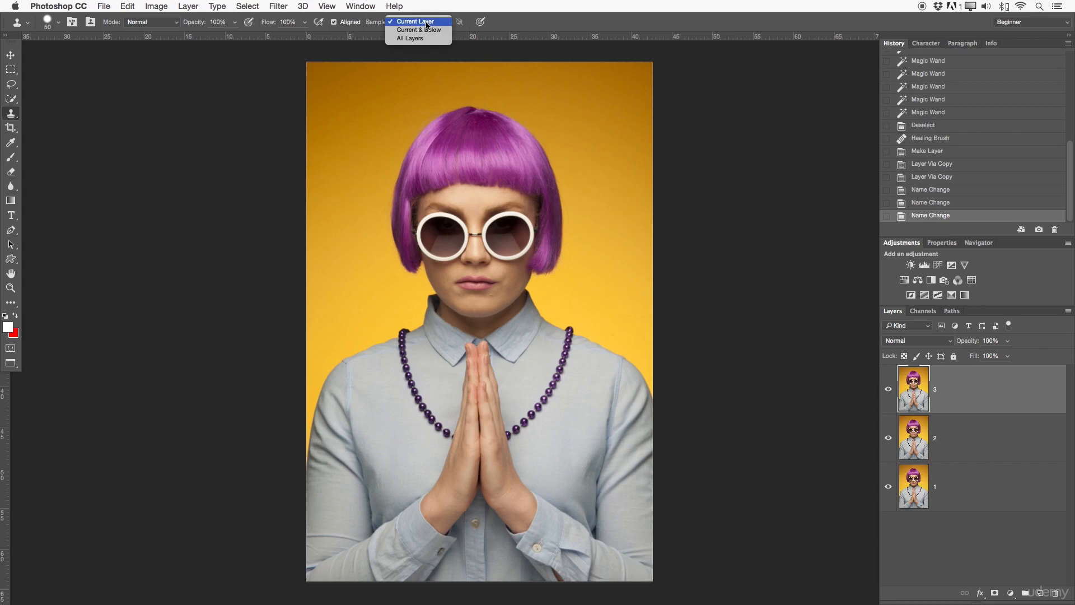
click(424, 22)
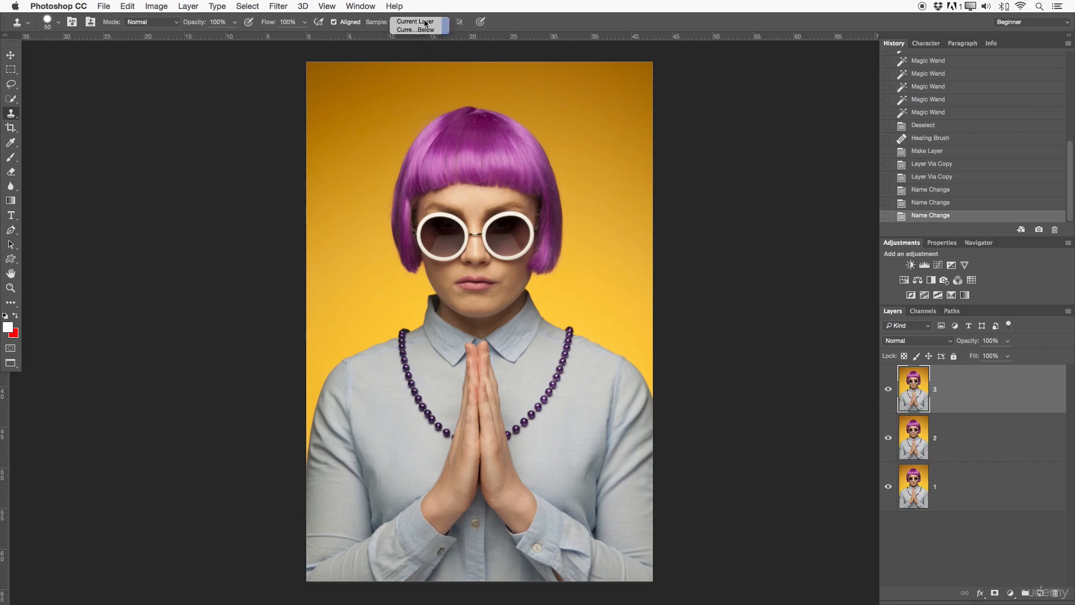
click(9, 116)
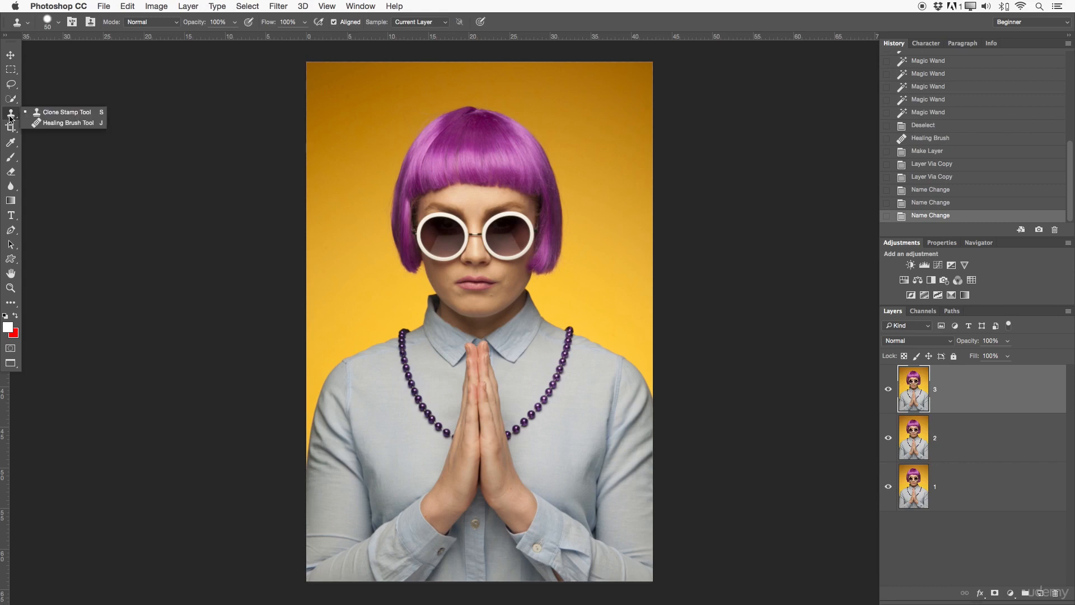
click(62, 125)
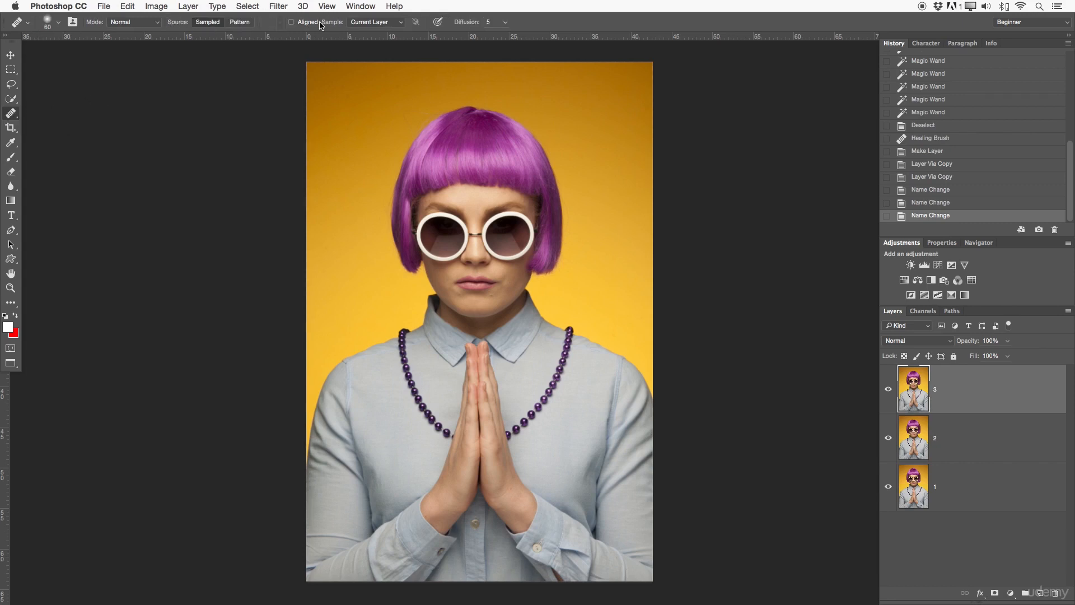
click(378, 23)
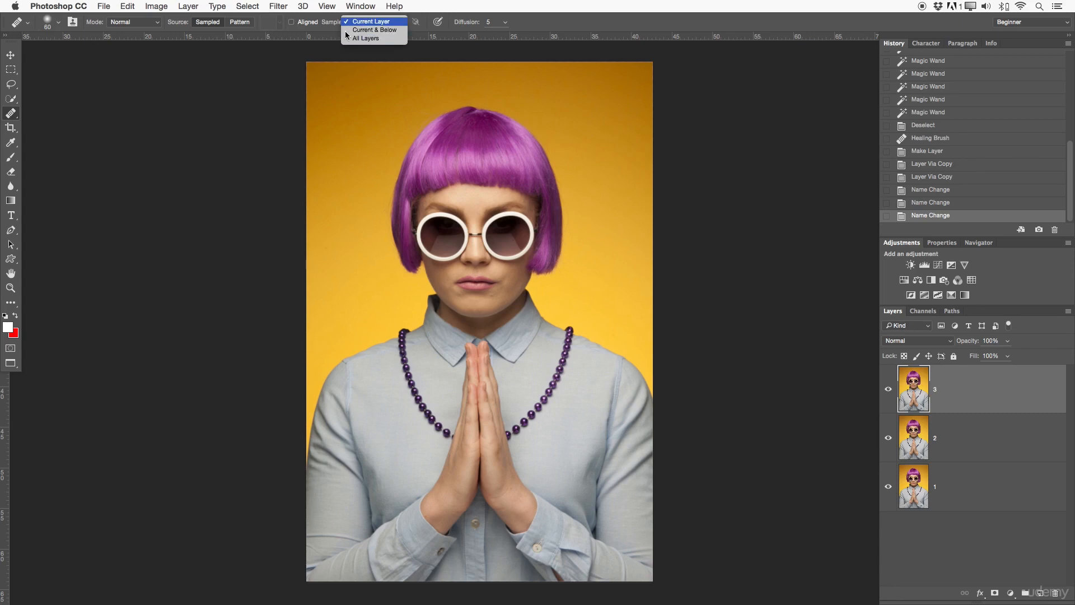
click(247, 62)
click(10, 115)
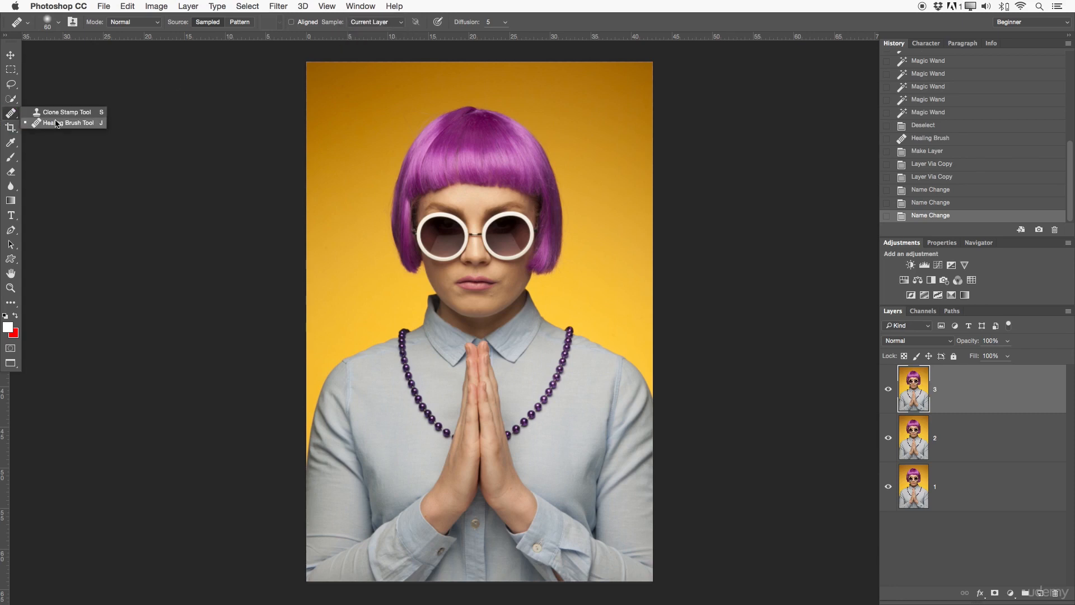
click(59, 114)
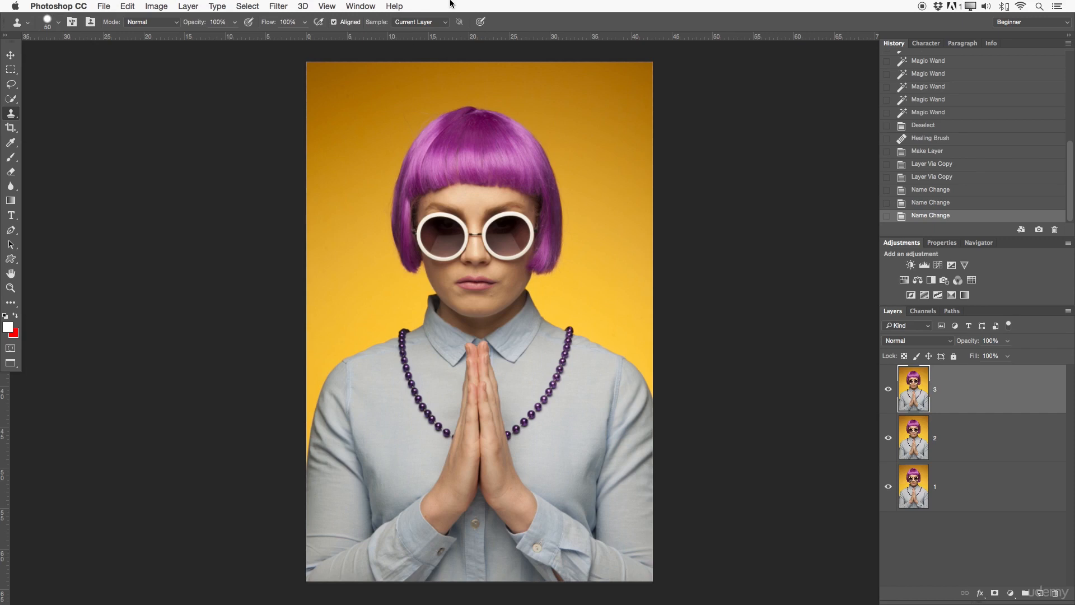
click(410, 22)
click(436, 15)
click(435, 23)
click(433, 27)
key(z)
mouse_move(538, 241)
mouse_down()
mouse_move(566, 247)
mouse_move(559, 251)
mouse_up()
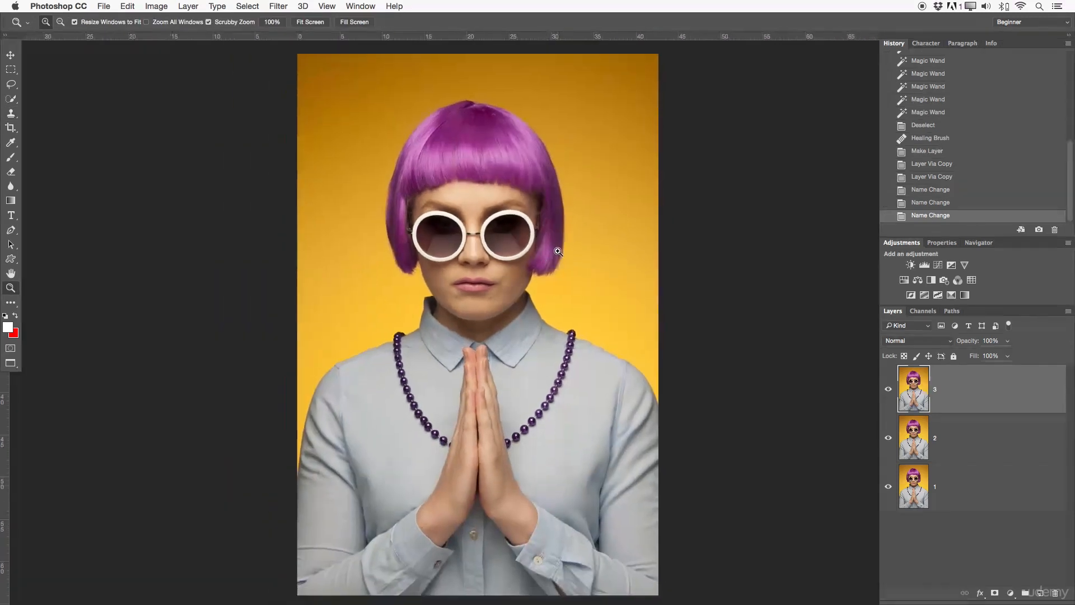
click(472, 334)
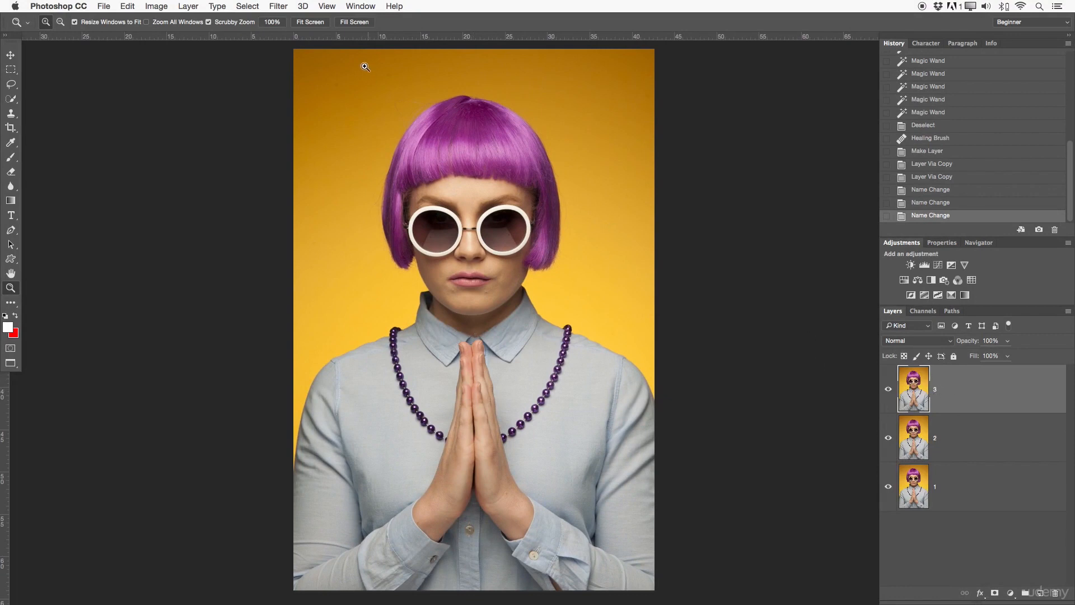
Try Current & Below and All Layers sampling while selecting layers 1–3.
key(s)
click(414, 22)
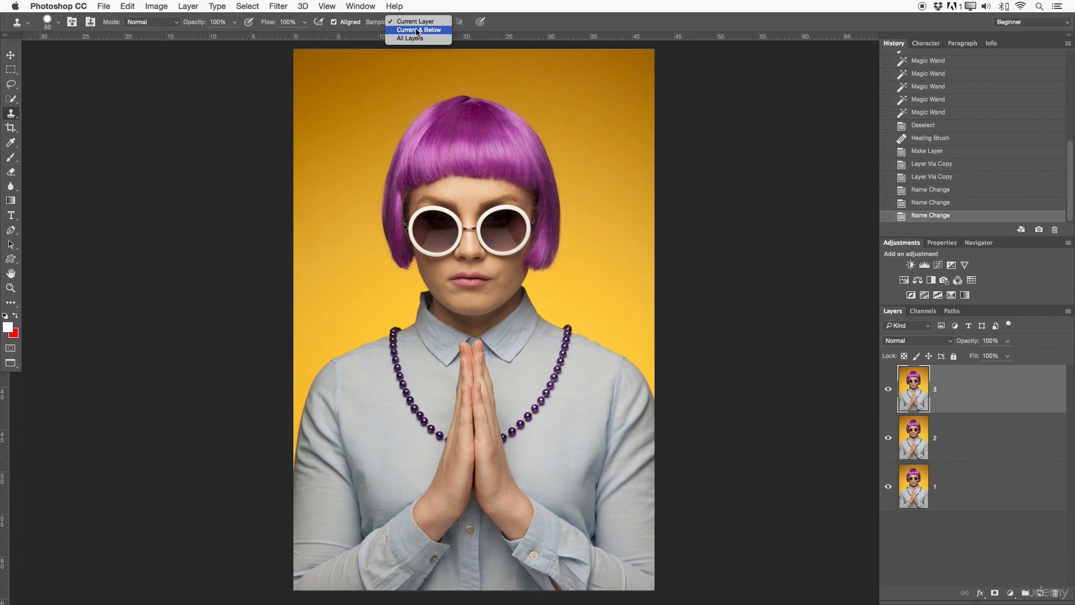
click(438, 30)
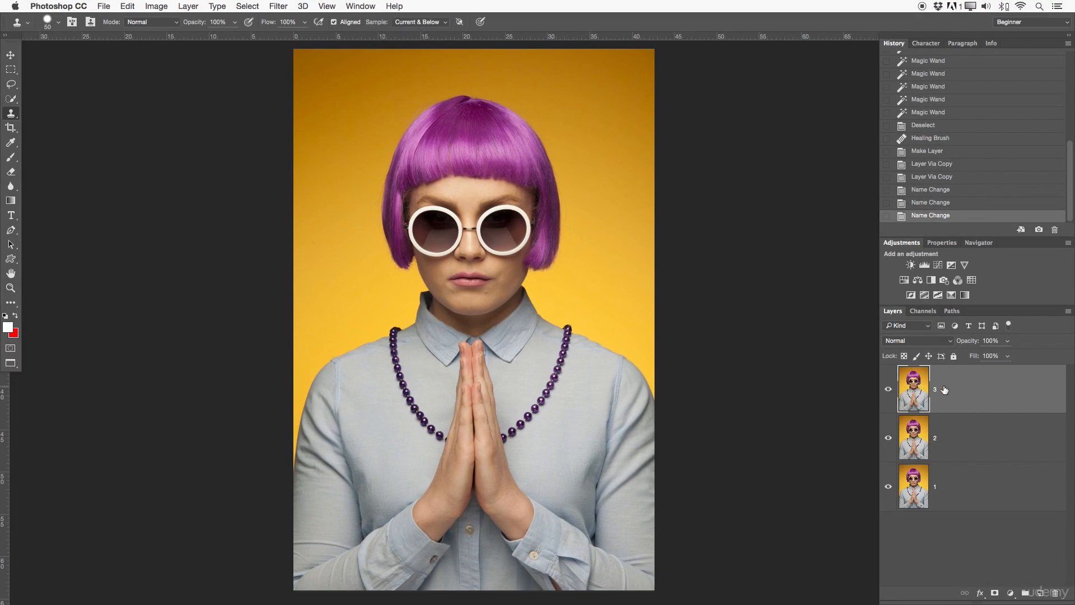
shift+click(985, 441)
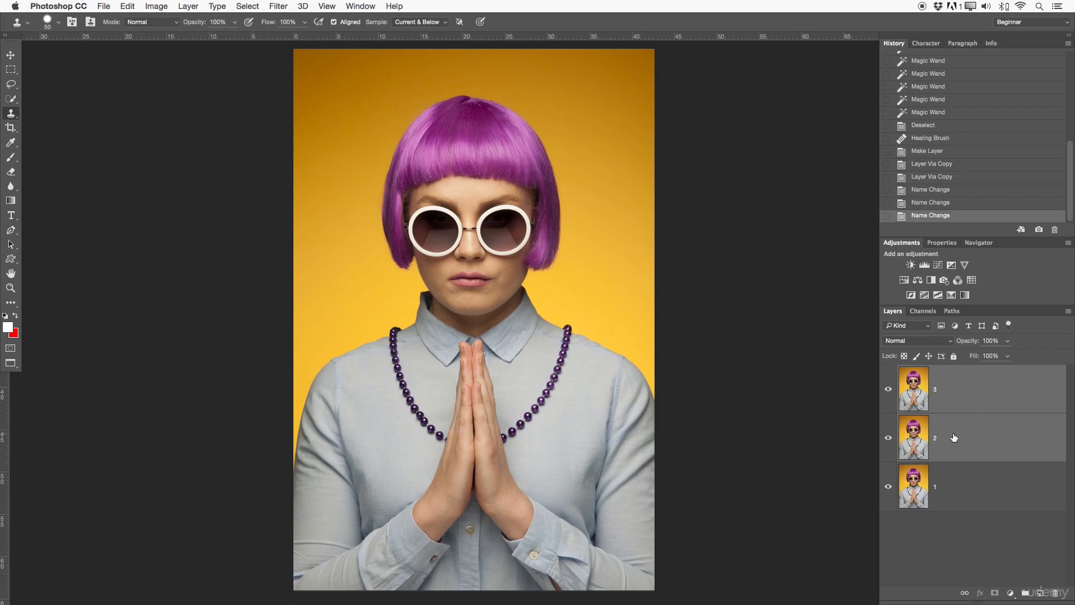
click(420, 22)
click(415, 31)
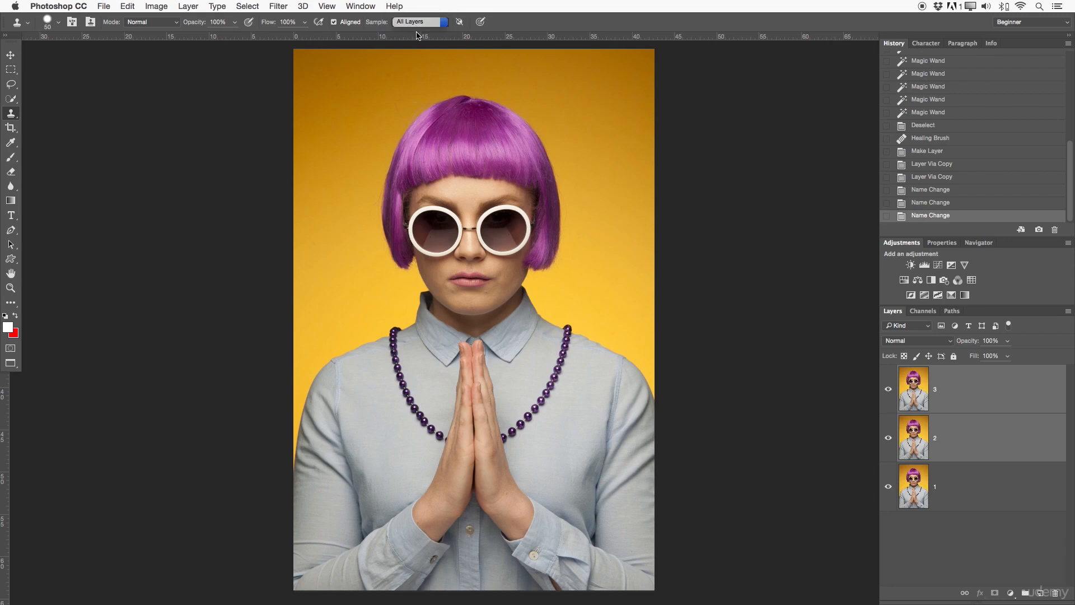
click(974, 386)
super+click(971, 442)
super+click(969, 489)
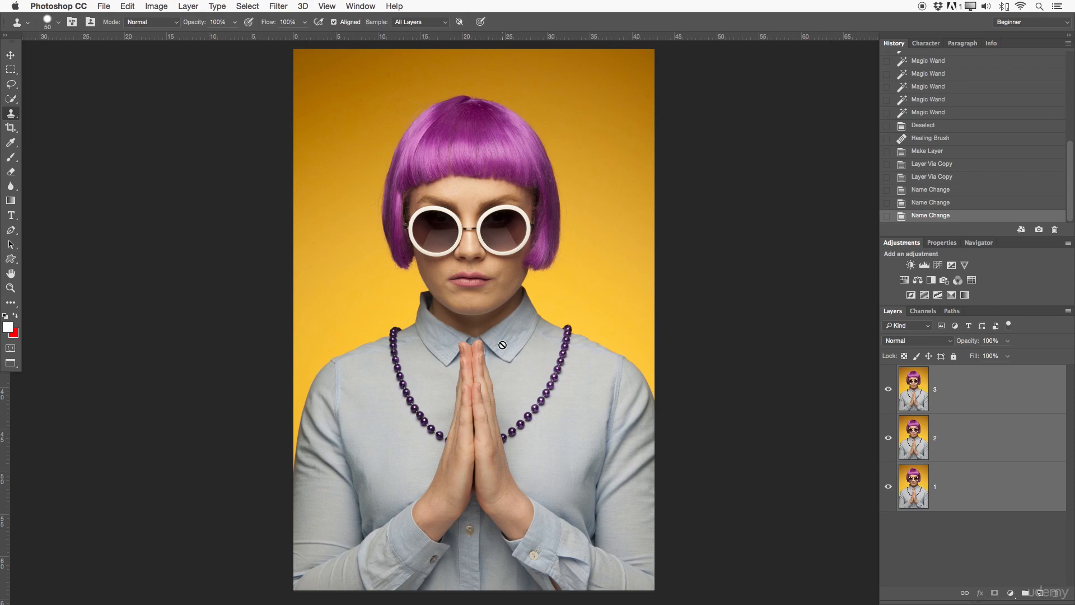
Set Clone Stamp sampling to Current Layer and select layer 3.
click(432, 23)
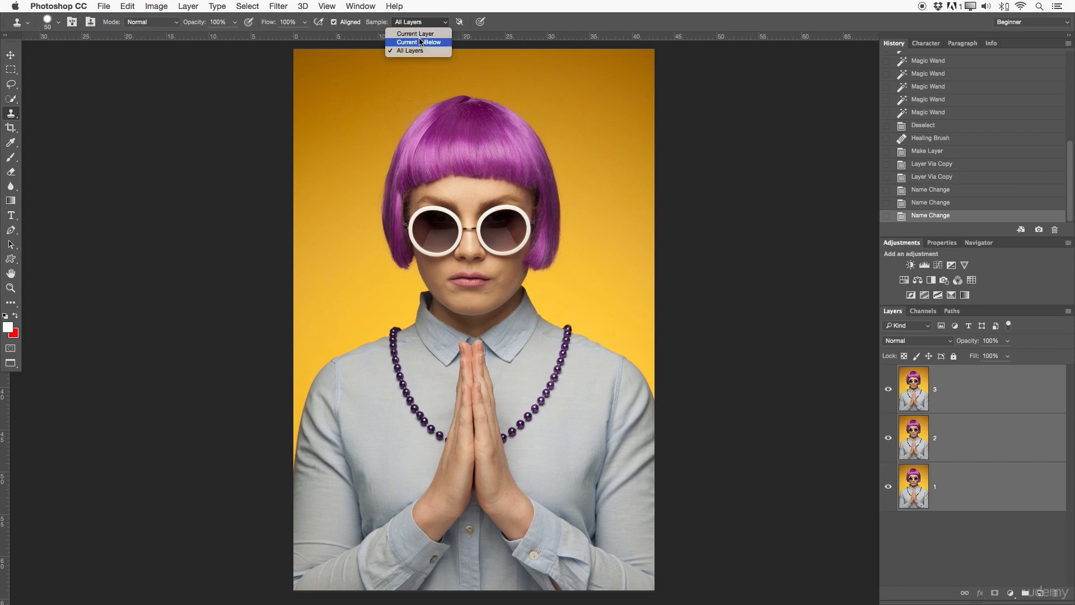
click(419, 34)
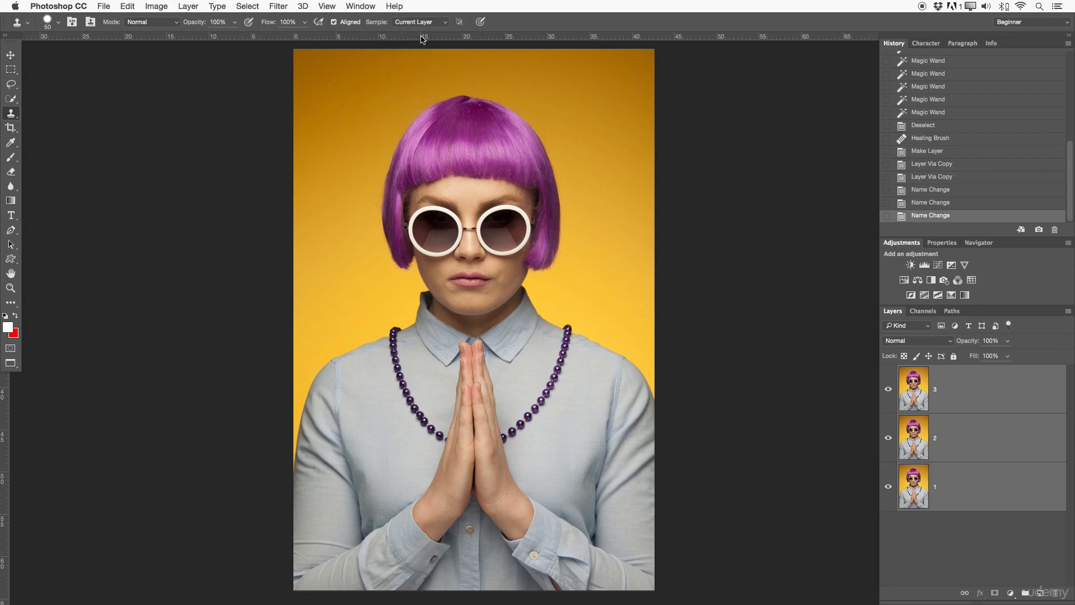
click(954, 408)
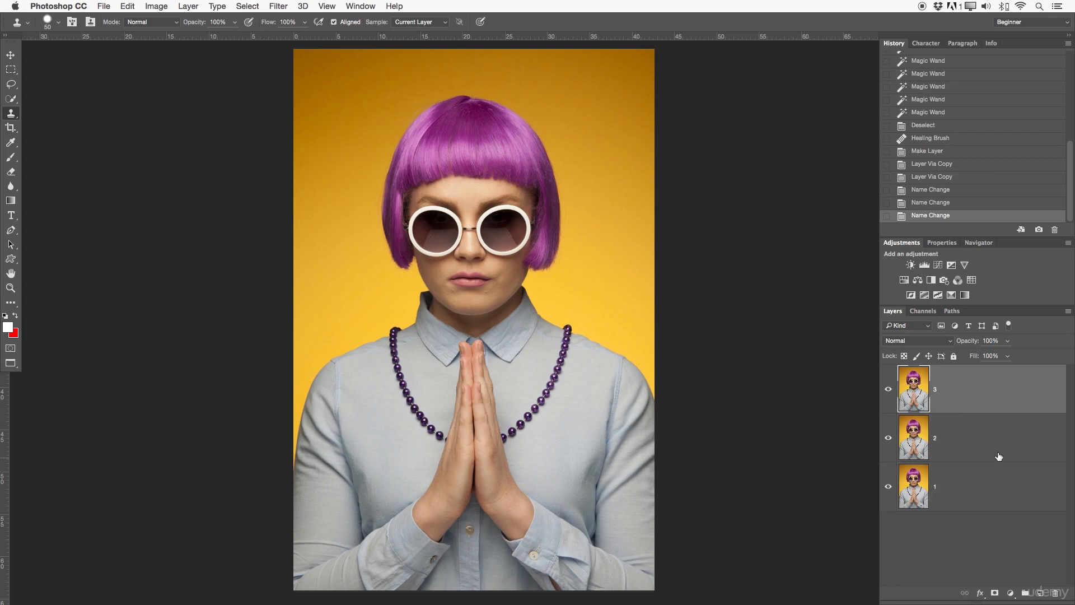
click(970, 451)
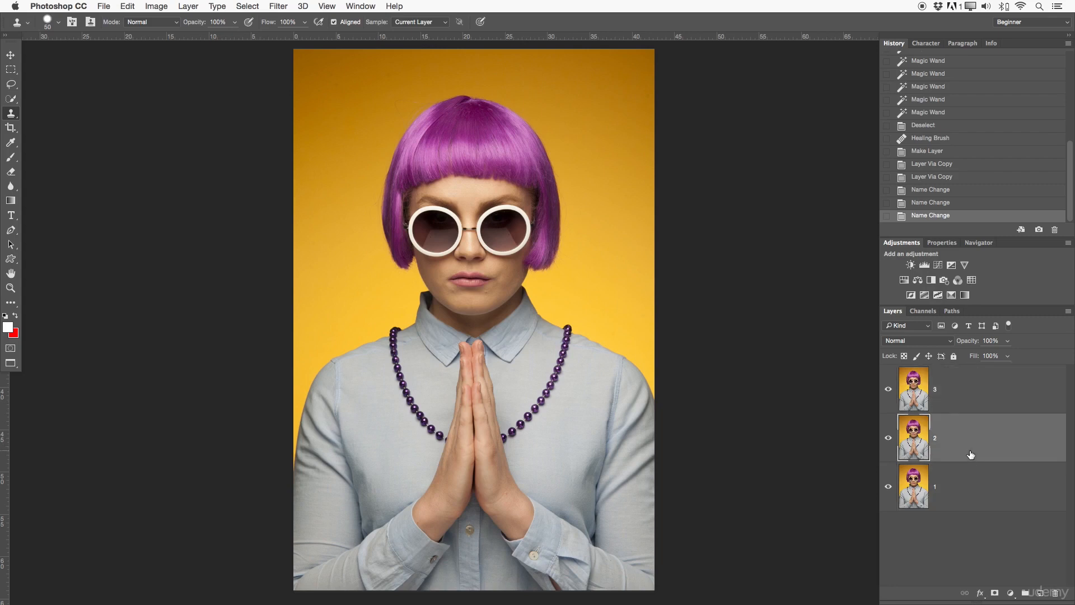
click(966, 403)
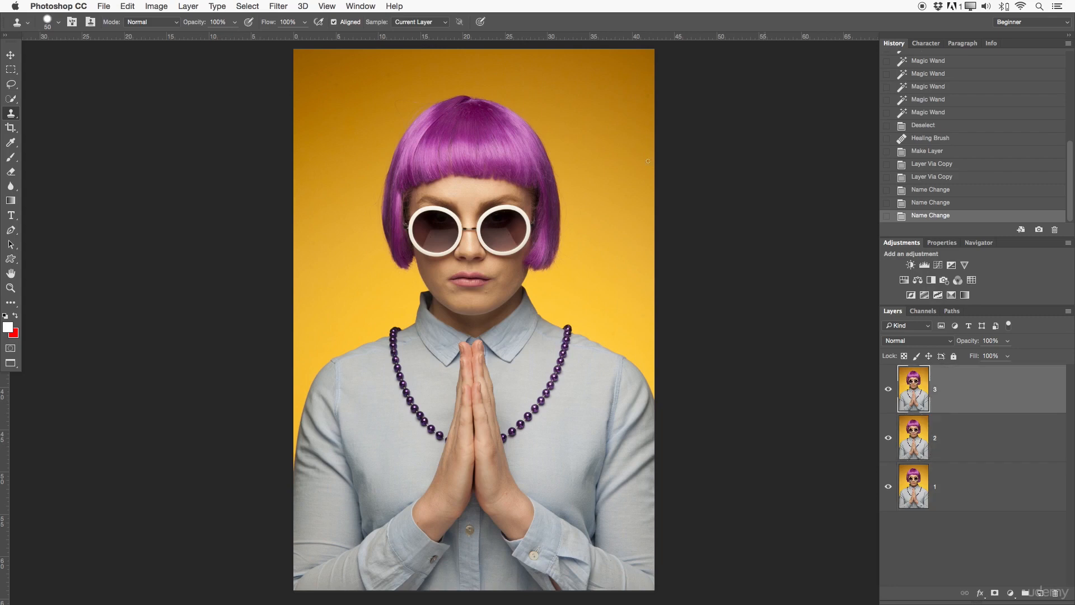
click(963, 521)
click(962, 408)
Delete layers 3 and 2 and zoom in on the glasses and eye.
key(Delete)
key(Delete)
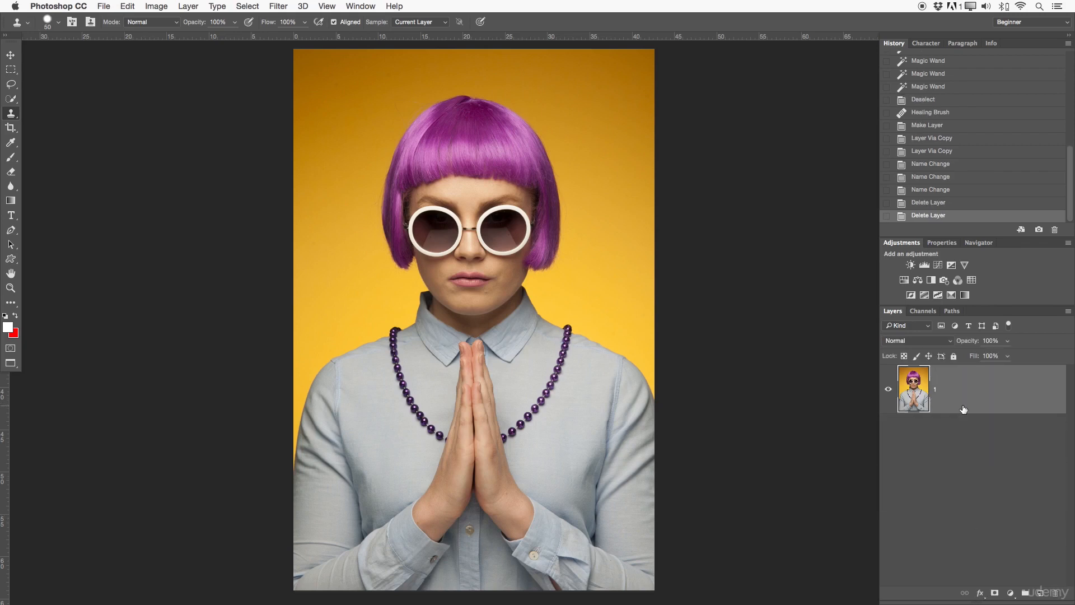
click(9, 128)
click(12, 114)
key(z)
mouse_move(481, 236)
mouse_down()
mouse_move(557, 247)
mouse_move(576, 264)
mouse_move(469, 260)
mouse_move(532, 260)
mouse_move(549, 236)
mouse_move(602, 215)
mouse_up()
drag(696, 315, 692, 409)
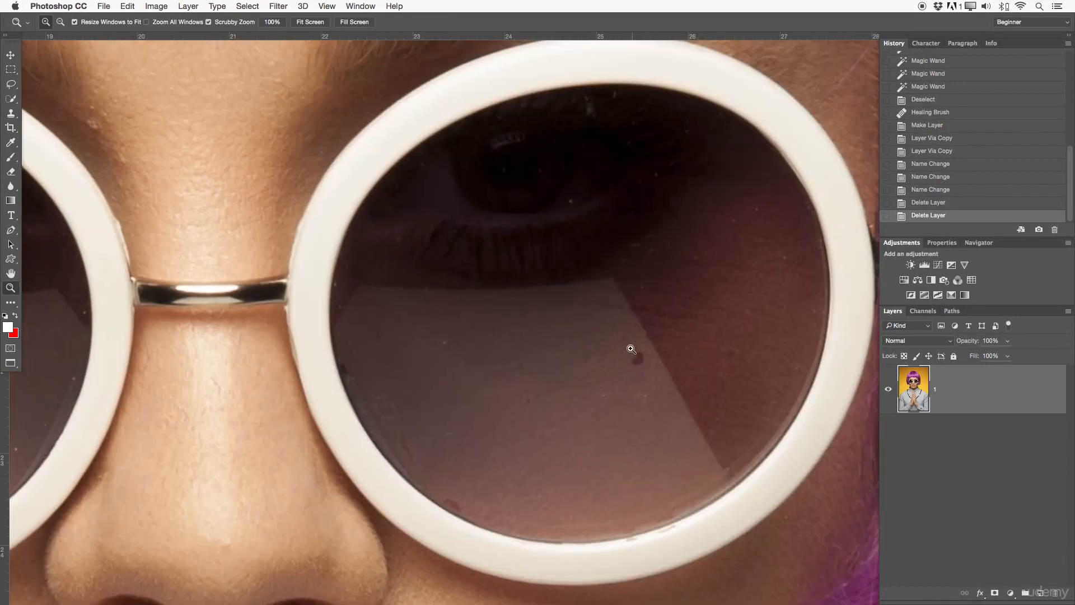
On a new layer, circle the lens spot with a red arrow, then hide that layer.
key(b)
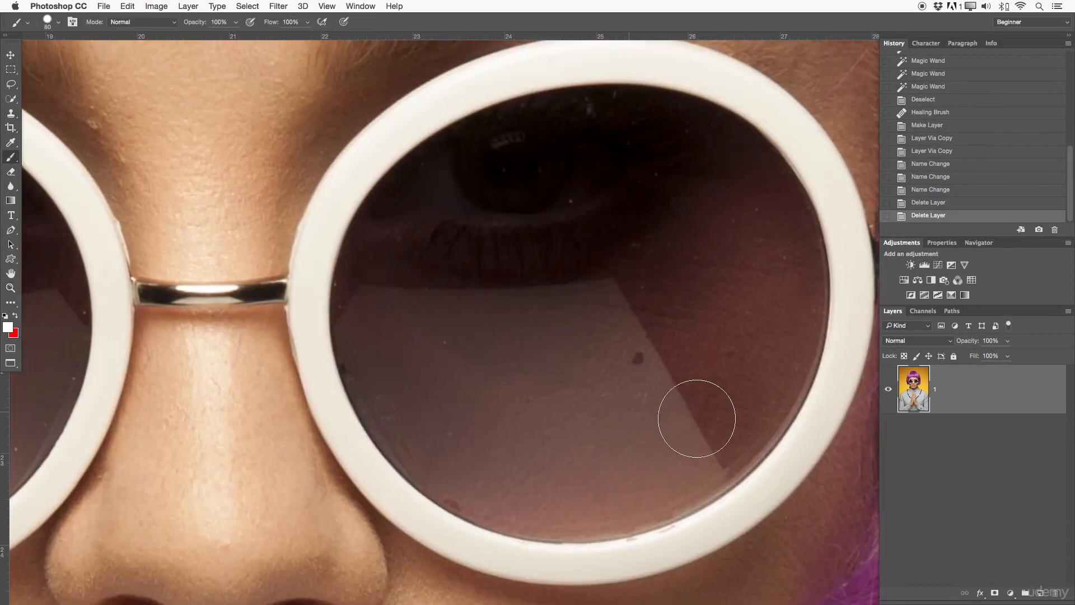
key(super+shift+alt+n)
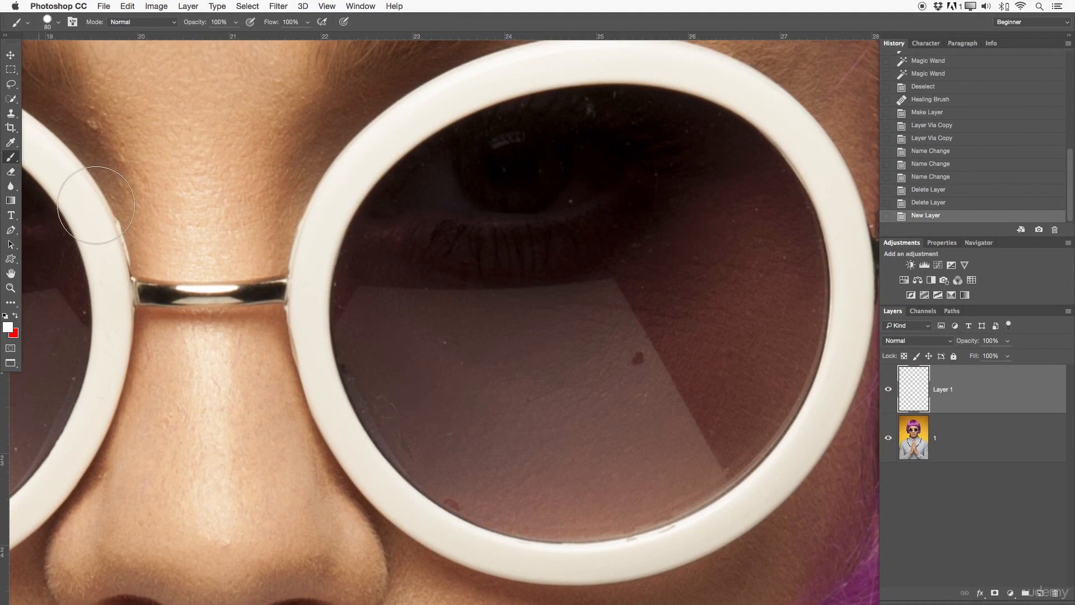
key(x)
key(bracketleft)
key(bracketleft)
key(bracketleft)
key(bracketleft)
key(bracketleft)
key(bracketleft)
key(bracketleft)
key(bracketleft)
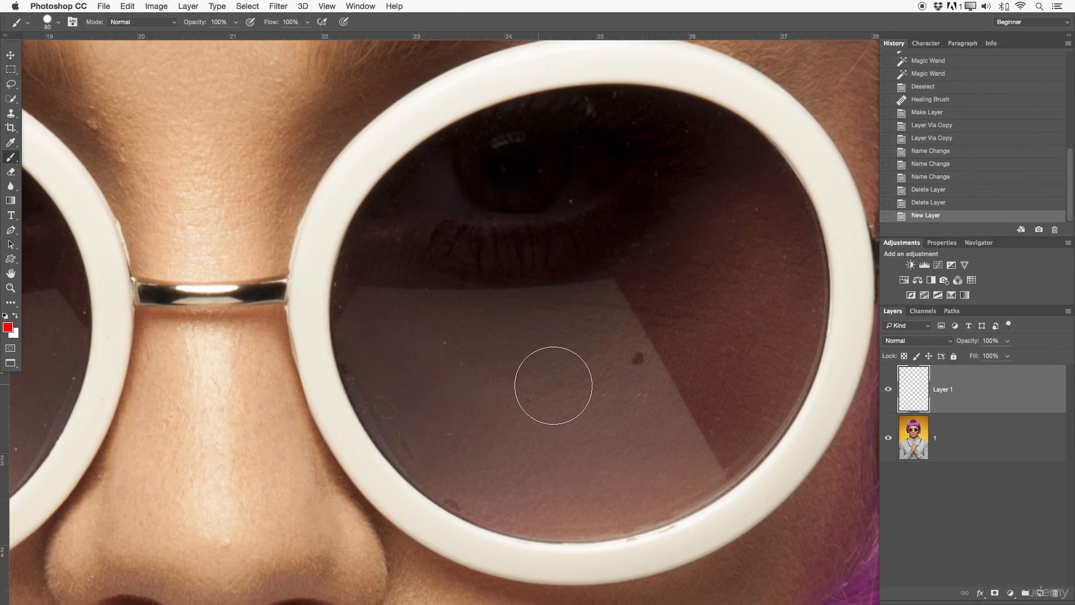
mouse_move(653, 323)
mouse_down()
mouse_move(728, 444)
mouse_move(636, 275)
mouse_up()
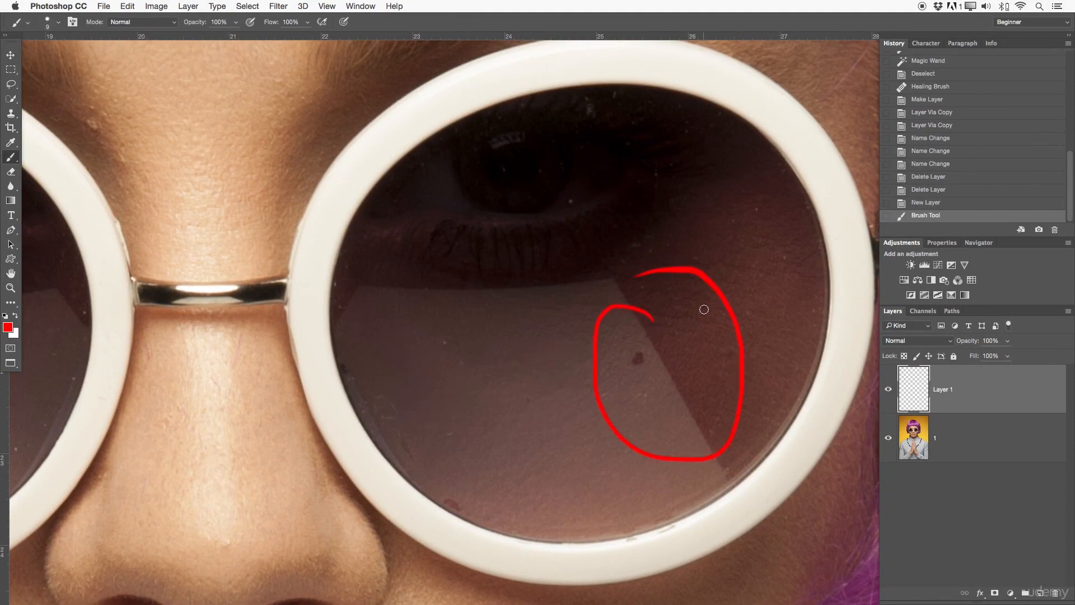
drag(665, 343, 675, 352)
mouse_move(658, 357)
mouse_down()
mouse_move(681, 325)
mouse_move(674, 364)
mouse_move(706, 339)
mouse_up()
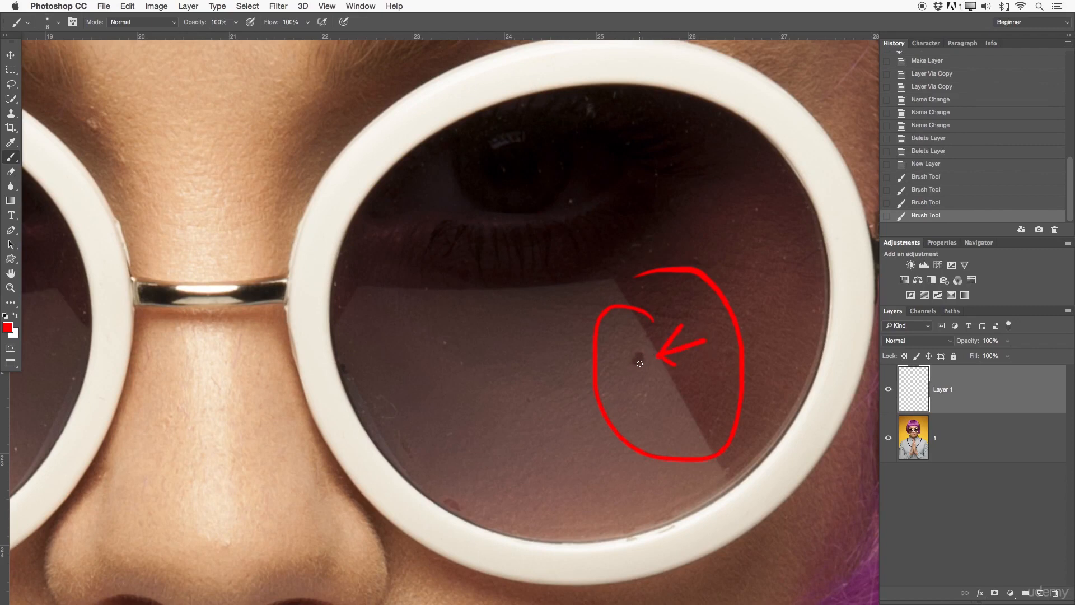
click(889, 390)
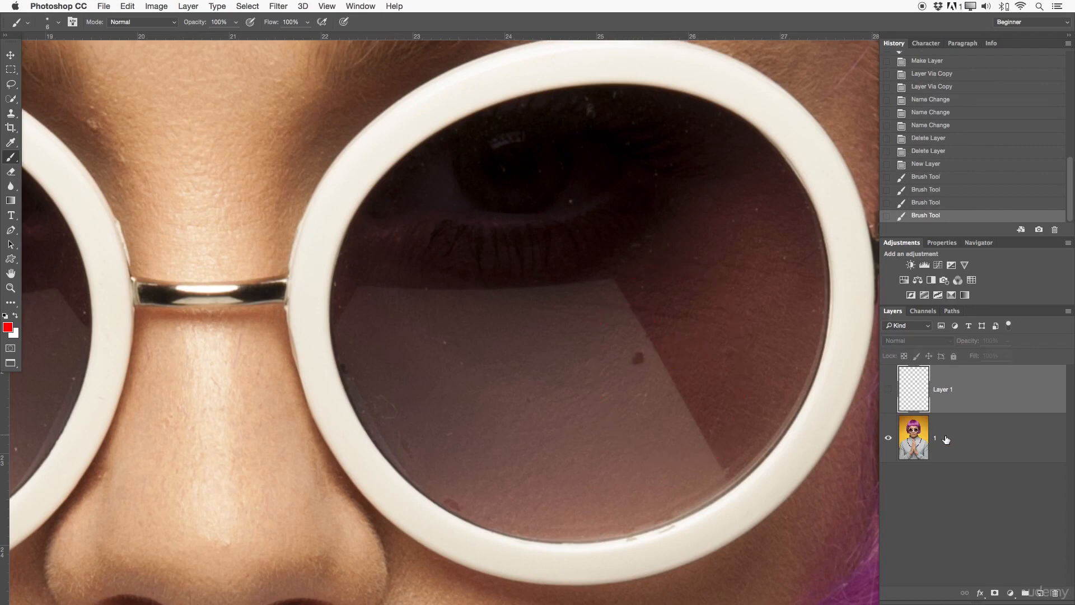
click(913, 431)
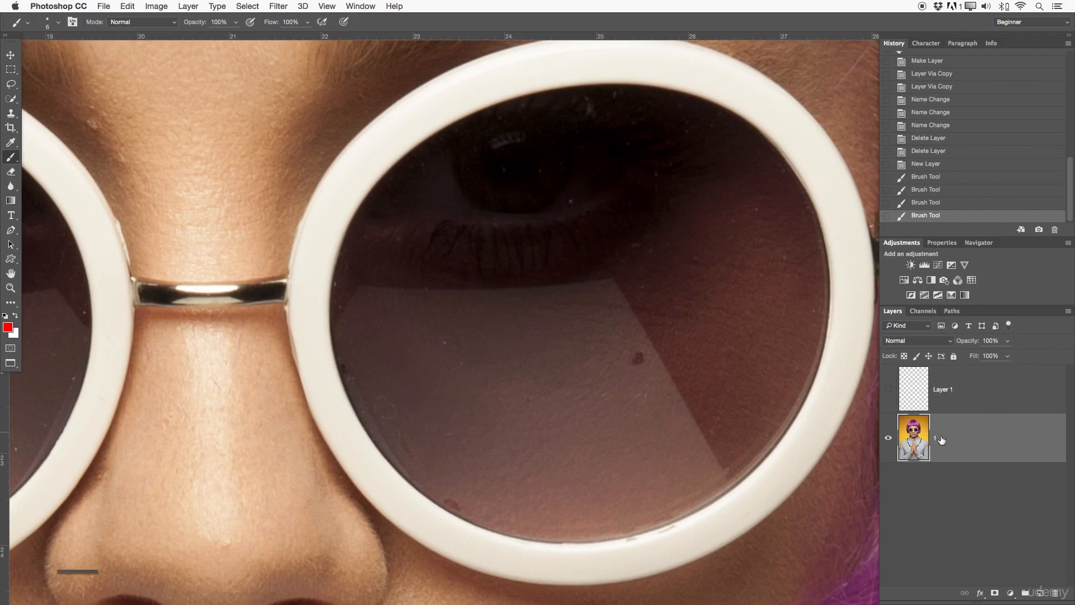
key(s)
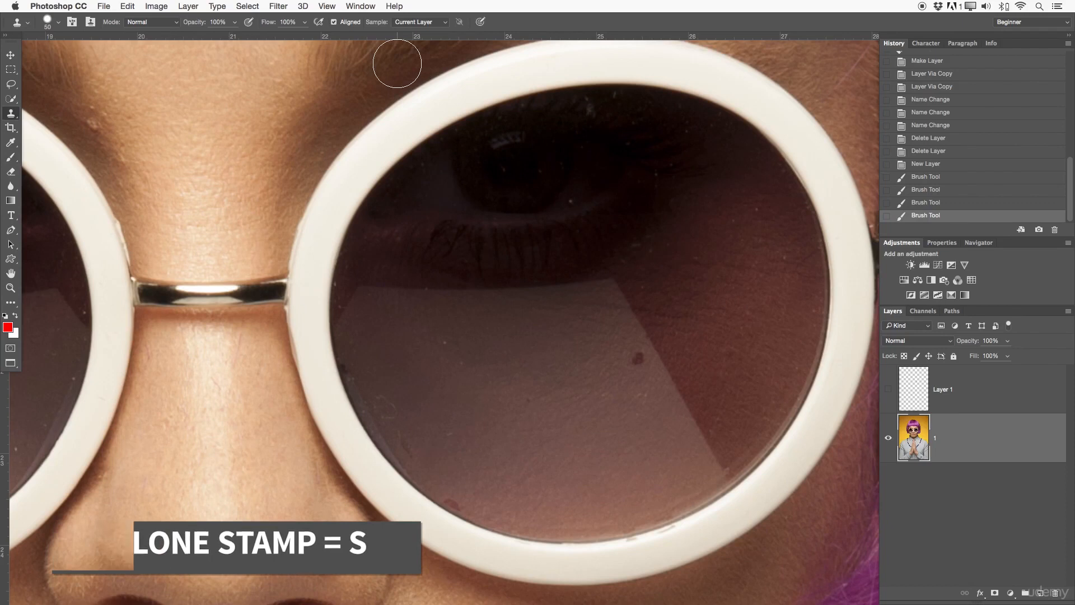
key(bracketleft)
key(bracketleft)
key(bracketleft)
key(bracketleft)
key(bracketleft)
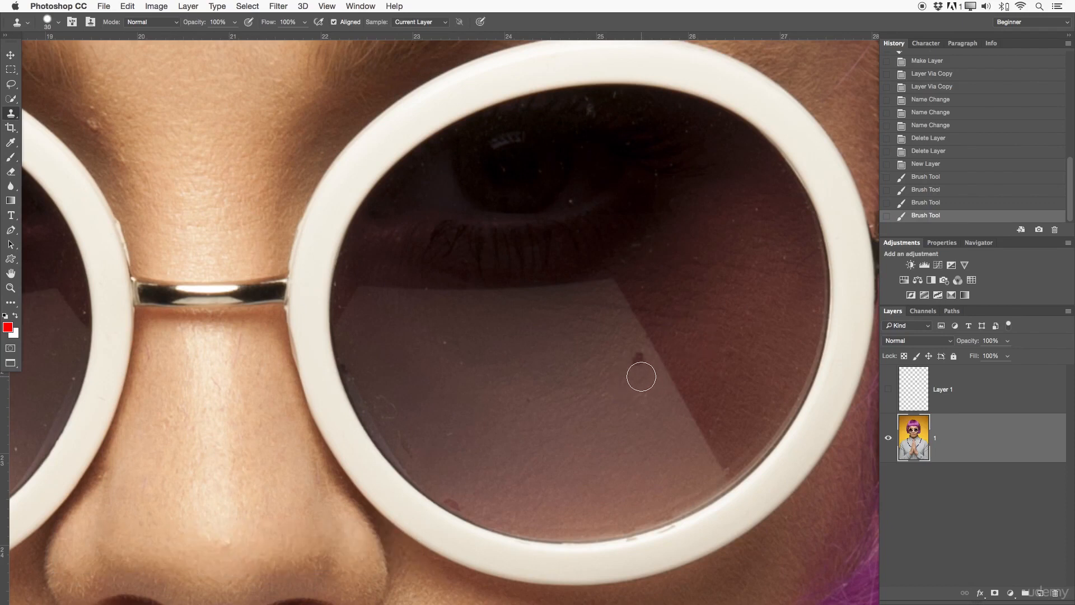
key(bracketright)
mouse_move(629, 384)
mouse_down()
mouse_move(616, 384)
mouse_move(617, 370)
mouse_up()
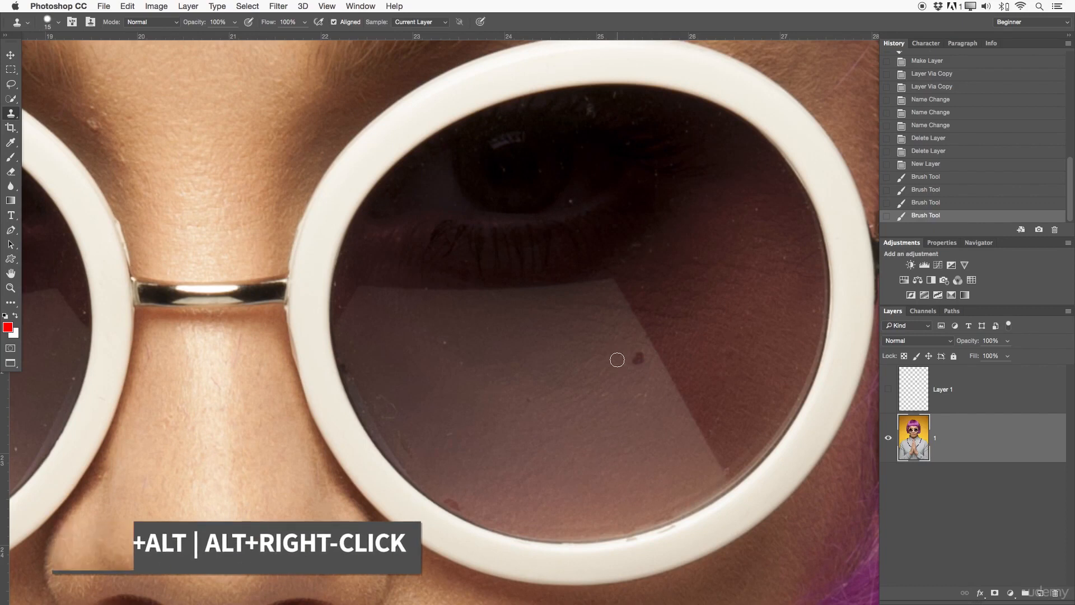
key(bracketright)
key(bracketright)
key(bracketleft)
key(bracketleft)
key(bracketleft)
key(bracketleft)
key(bracketleft)
key(bracketright)
key(bracketright)
key(bracketright)
key(bracketright)
key(bracketright)
key(bracketright)
key(bracketright)
key(bracketright)
key(bracketright)
key(bracketright)
key(bracketright)
key(bracketright)
key(bracketleft)
key(bracketleft)
key(bracketleft)
key(bracketleft)
key(bracketleft)
key(bracketleft)
key(bracketleft)
key(bracketleft)
key(bracketleft)
key(bracketleft)
key(bracketright)
key(bracketright)
key(bracketright)
key(bracketright)
key(bracketright)
key(bracketright)
key(bracketright)
key(bracketright)
key(bracketright)
key(bracketright)
key(bracketright)
key(bracketleft)
key(bracketleft)
key(bracketleft)
key(bracketleft)
key(bracketleft)
key(bracketleft)
key(bracketleft)
key(bracketleft)
key(bracketleft)
key(bracketleft)
key(bracketleft)
key(bracketleft)
key(bracketleft)
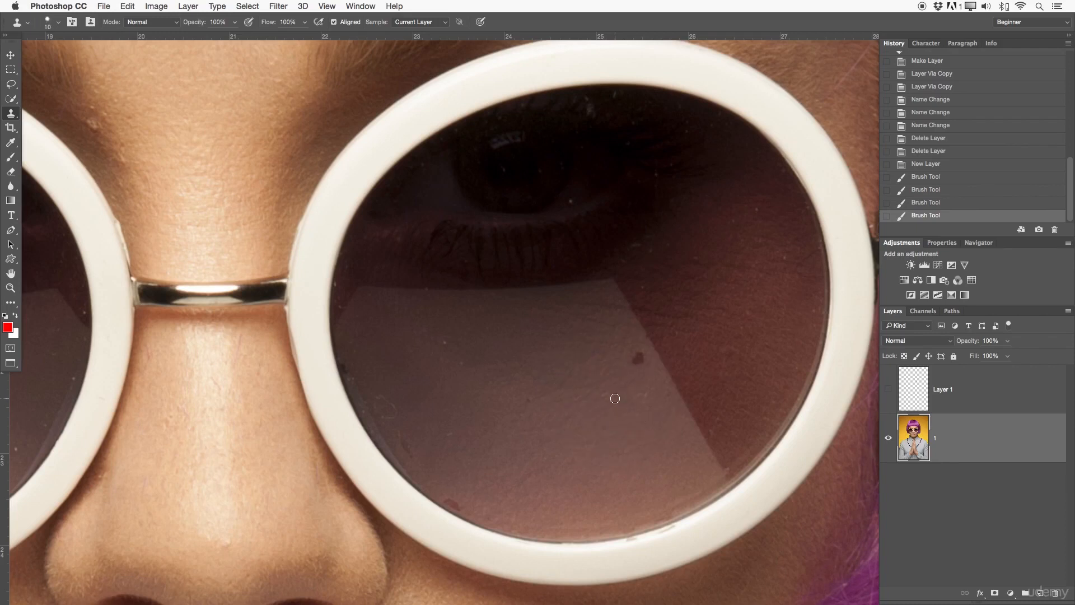
drag(633, 396, 640, 183)
drag(633, 364, 638, 362)
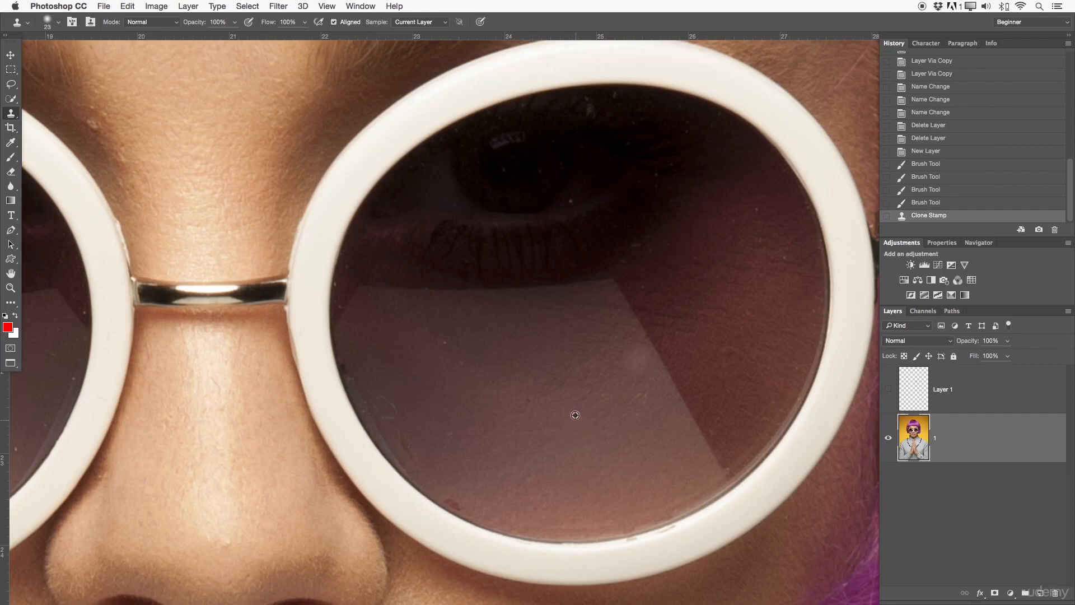
mouse_move(553, 359)
mouse_down()
mouse_move(527, 351)
mouse_move(563, 348)
mouse_move(554, 360)
mouse_move(531, 357)
mouse_move(547, 344)
mouse_move(597, 340)
mouse_move(557, 353)
mouse_up()
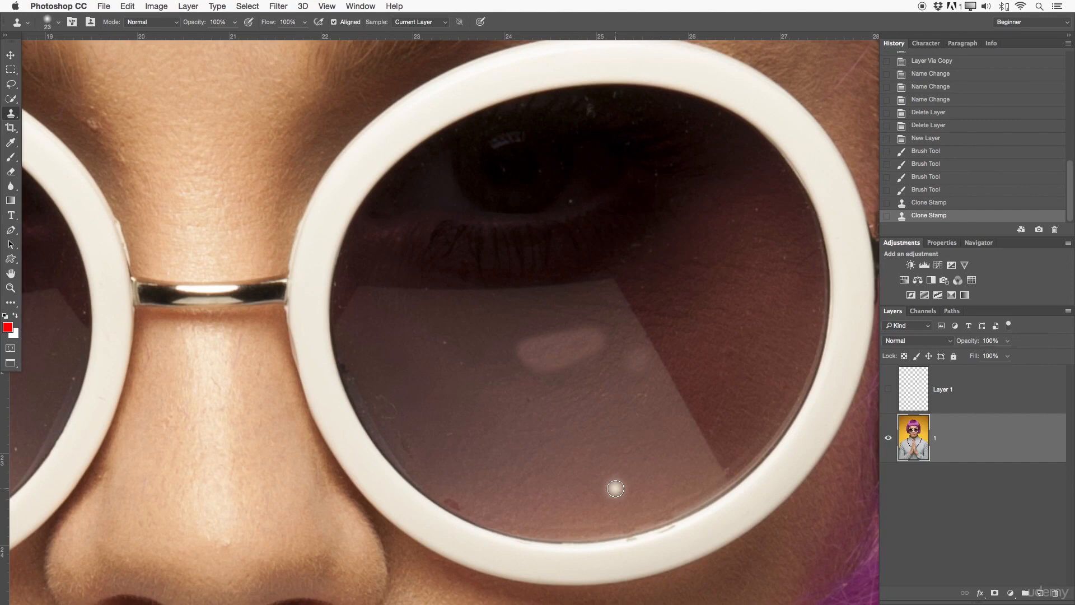
key(super+z)
scroll(672, 429, right, 1)
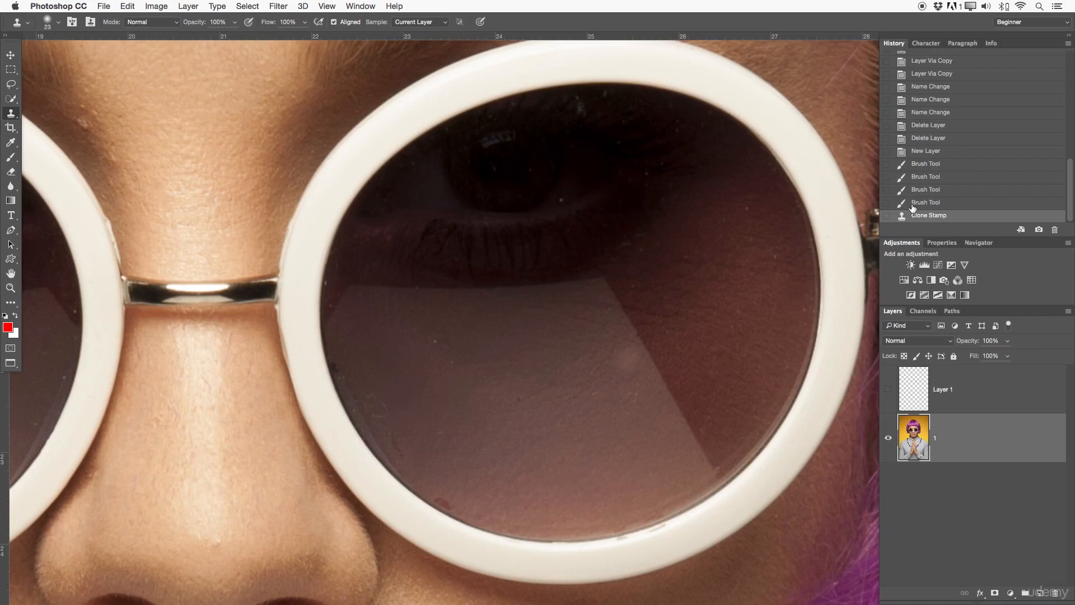
click(921, 203)
scroll(672, 369, down, 1)
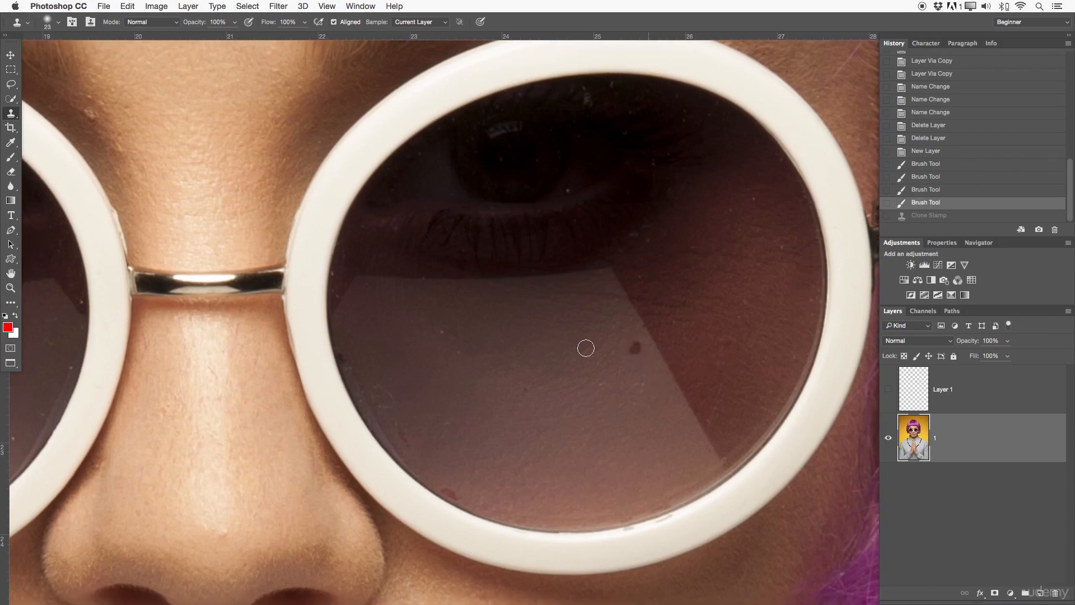
Heal dust spots on the lens with a 23 px Healing Brush from sampled lens texture.
right_click(10, 113)
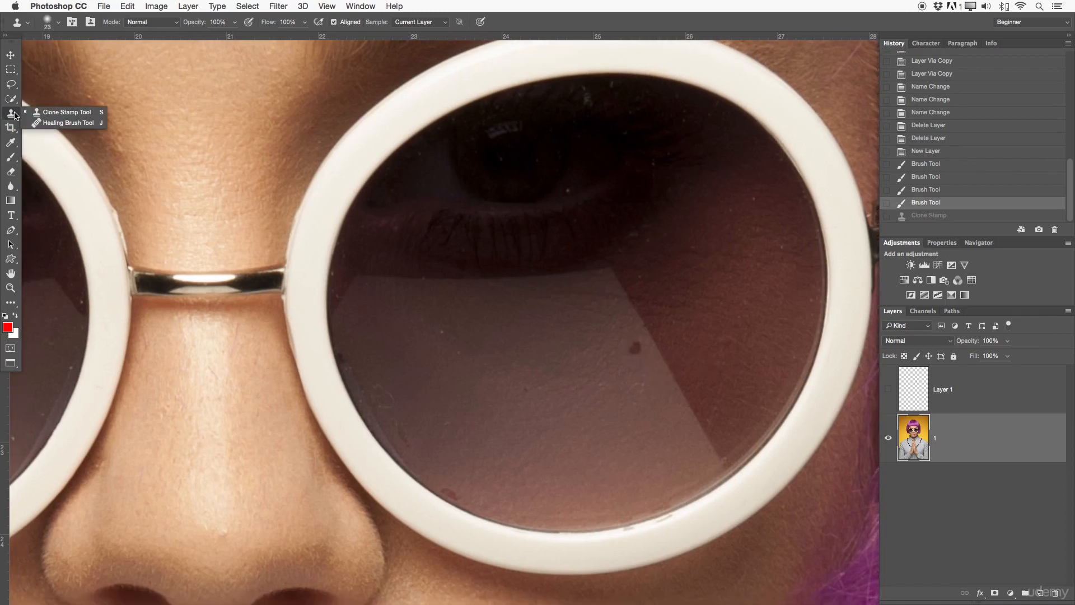
click(43, 123)
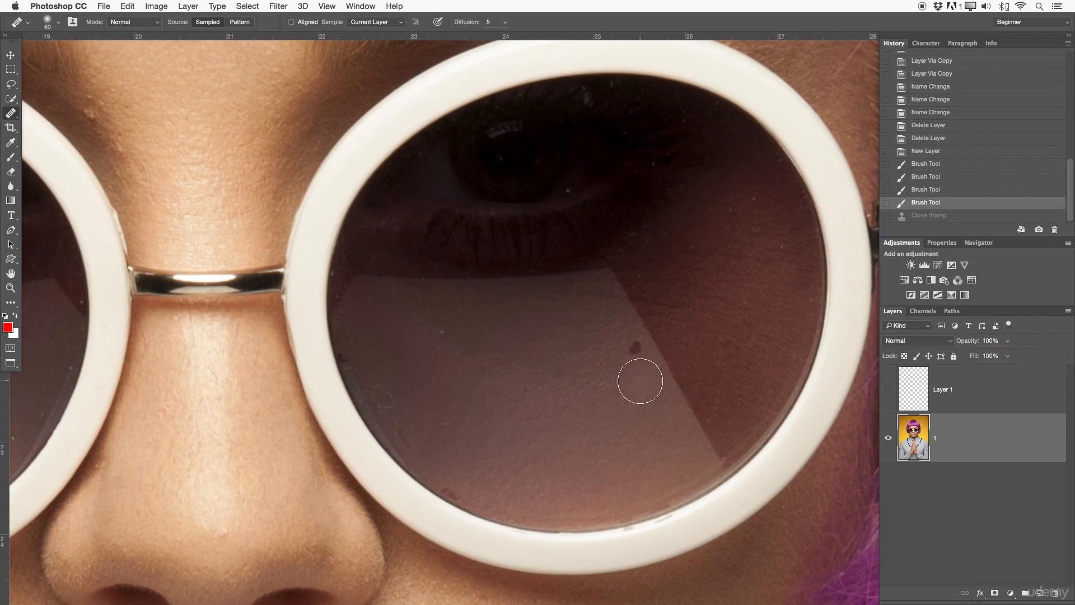
drag(631, 391, 608, 390)
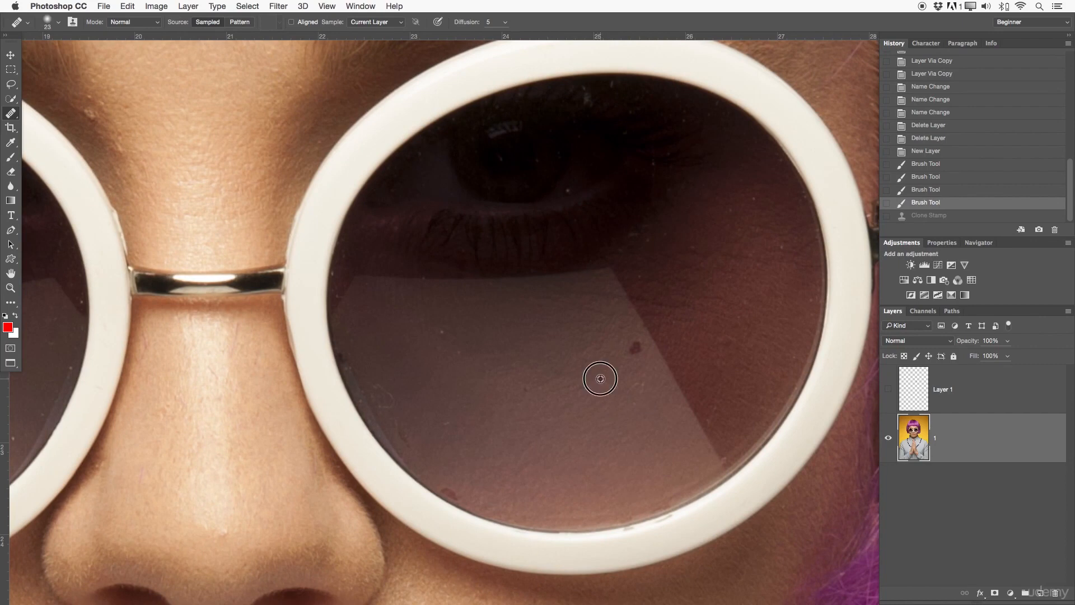
drag(631, 351, 620, 359)
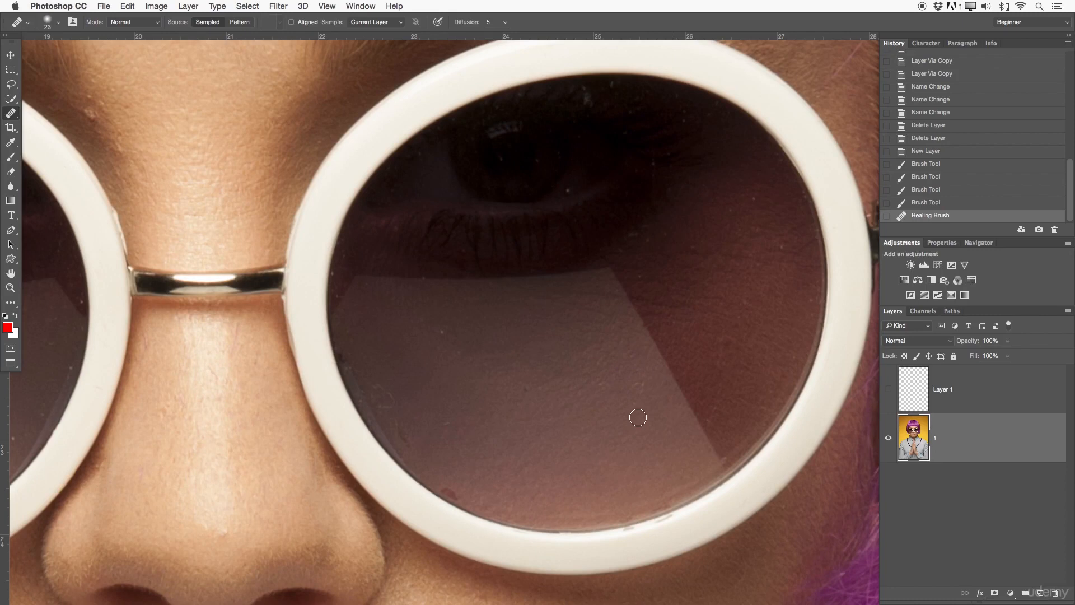
alt+click(533, 400)
click(524, 387)
click(566, 187)
alt+click(729, 219)
click(732, 210)
alt+click(746, 202)
click(754, 198)
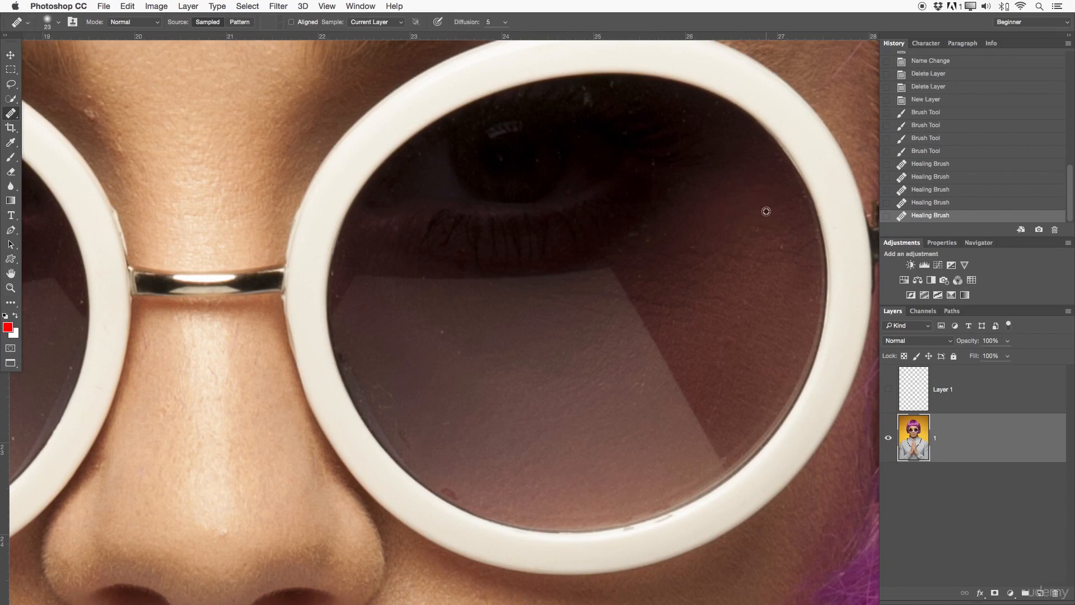
Heal the remaining spots along the lens's right, lower and left edges.
drag(784, 211, 782, 256)
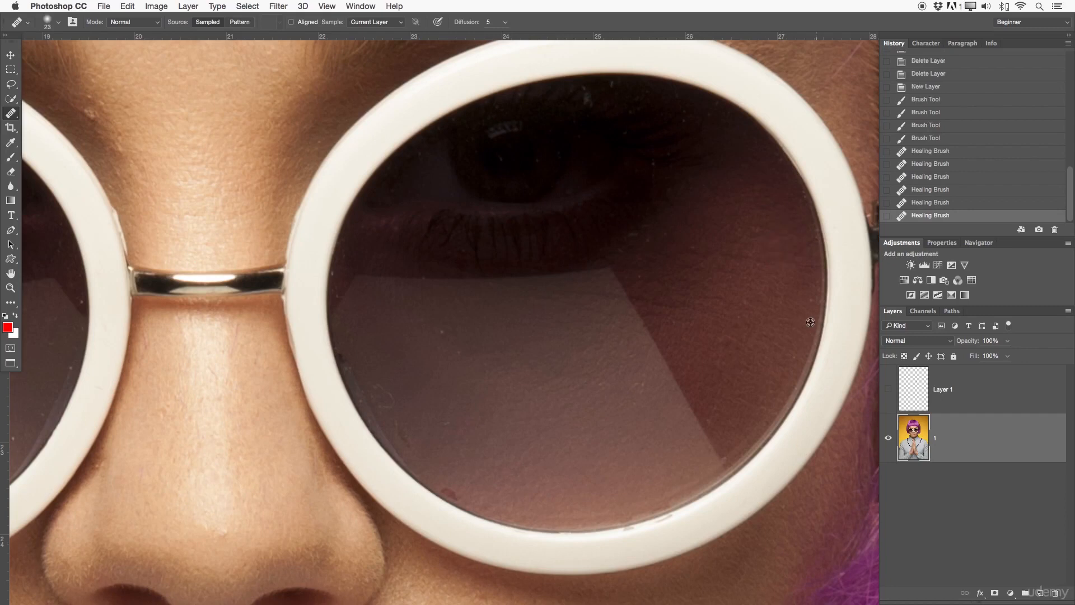
click(809, 306)
click(792, 355)
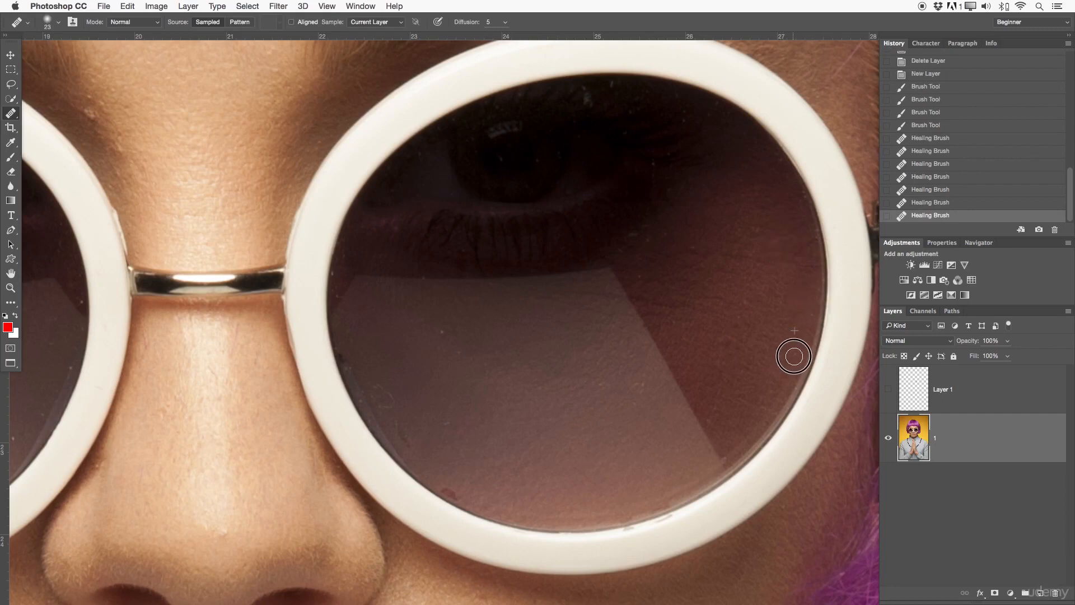
click(717, 415)
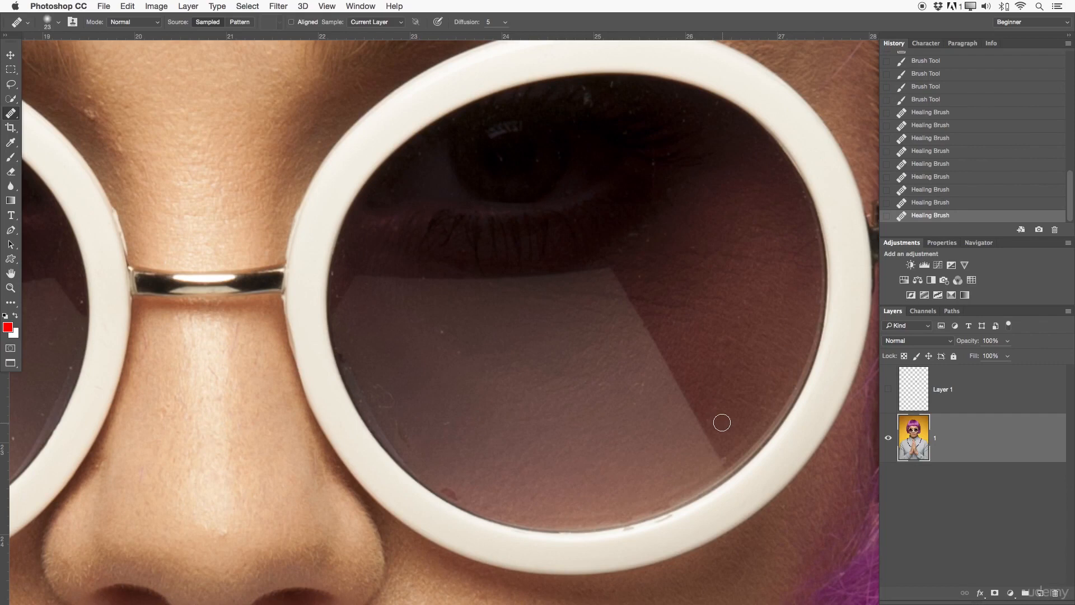
click(711, 421)
click(457, 330)
click(461, 367)
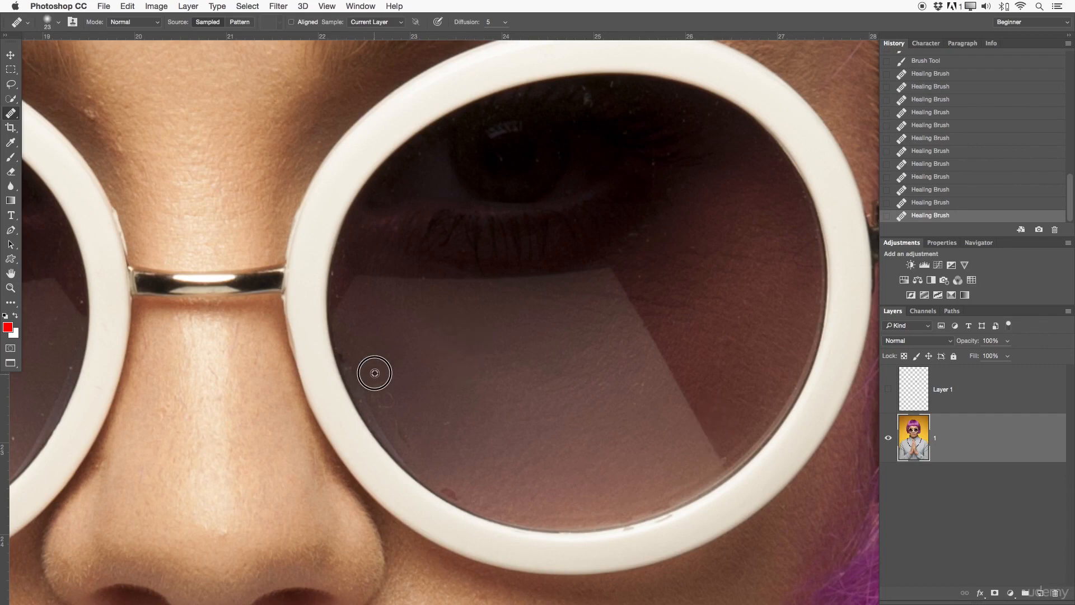
click(391, 393)
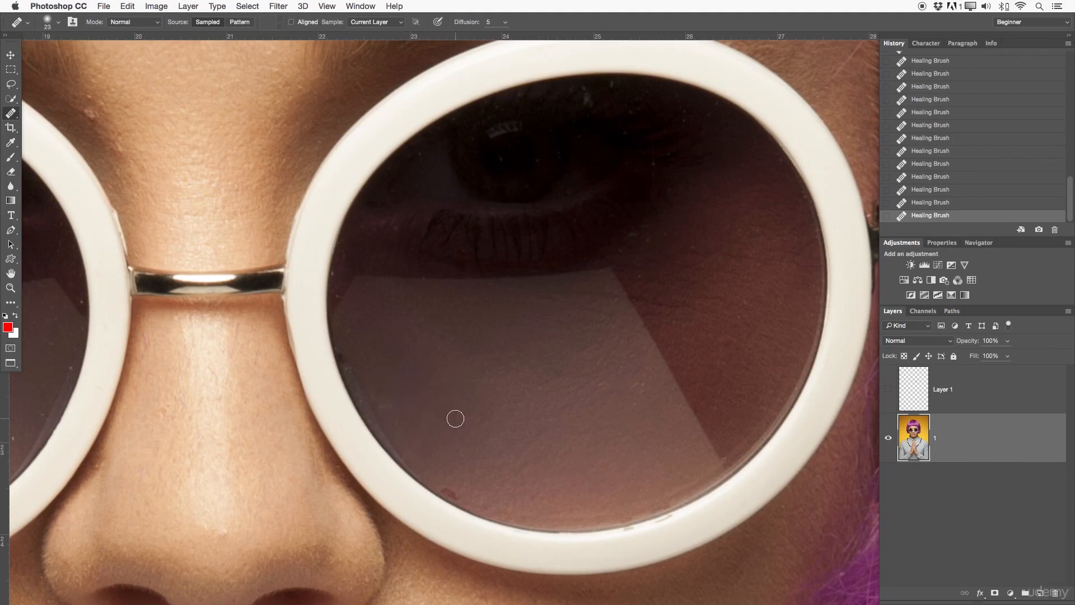
Zoom in on the lower lens rim and heal away its white smudge.
drag(462, 445, 564, 305)
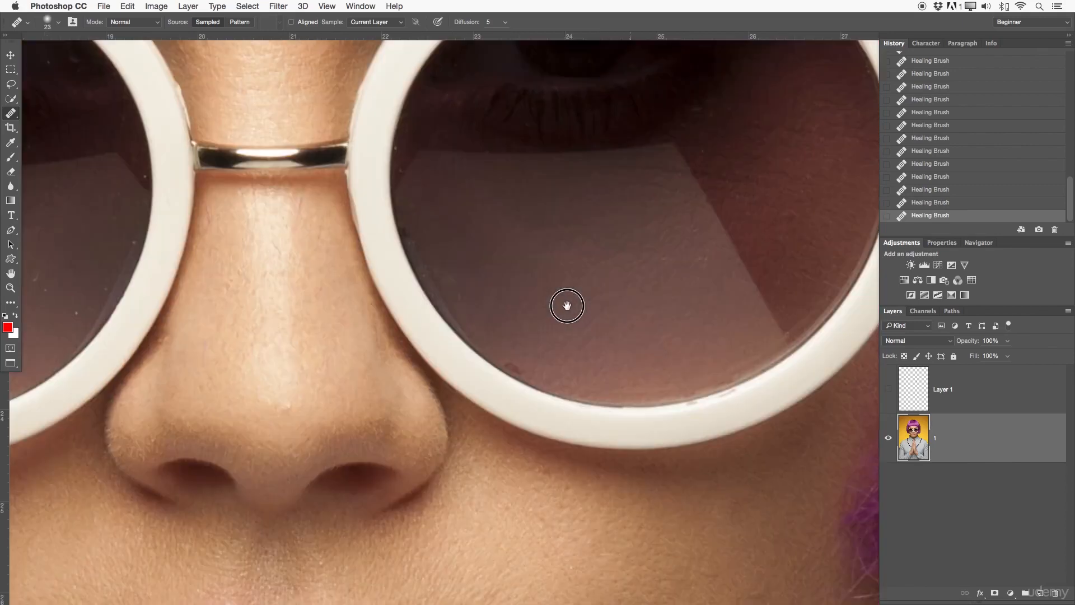
key(z)
drag(523, 354, 554, 350)
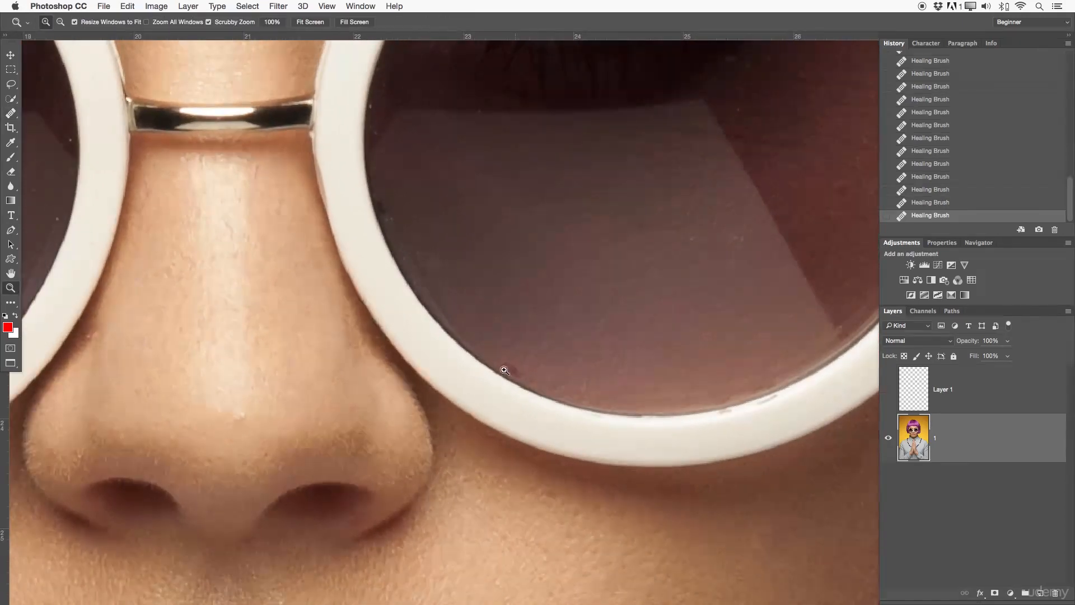
click(10, 115)
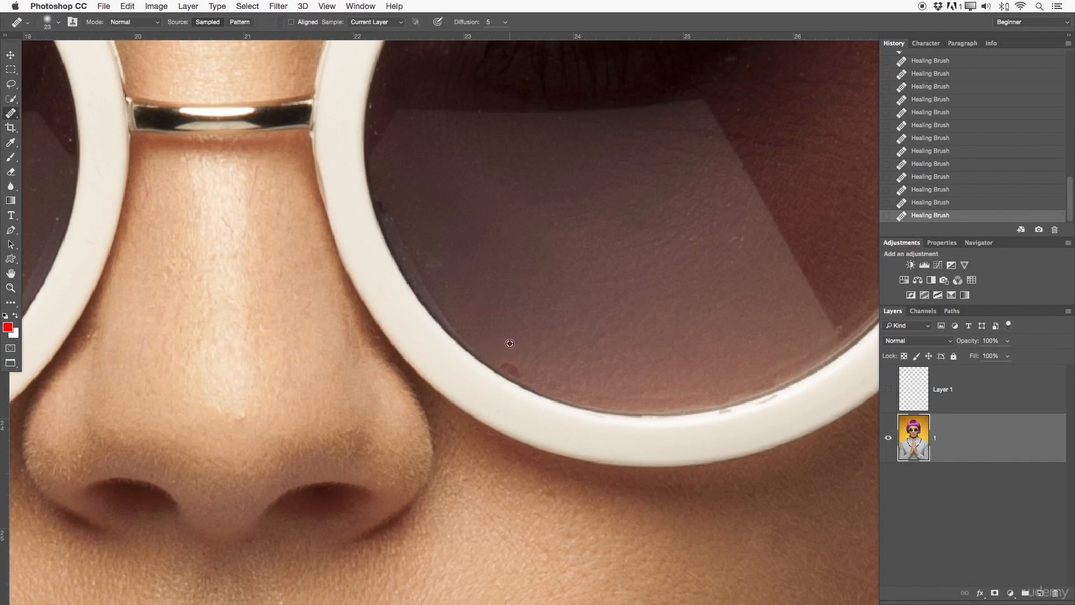
click(510, 367)
click(557, 400)
click(569, 388)
click(539, 396)
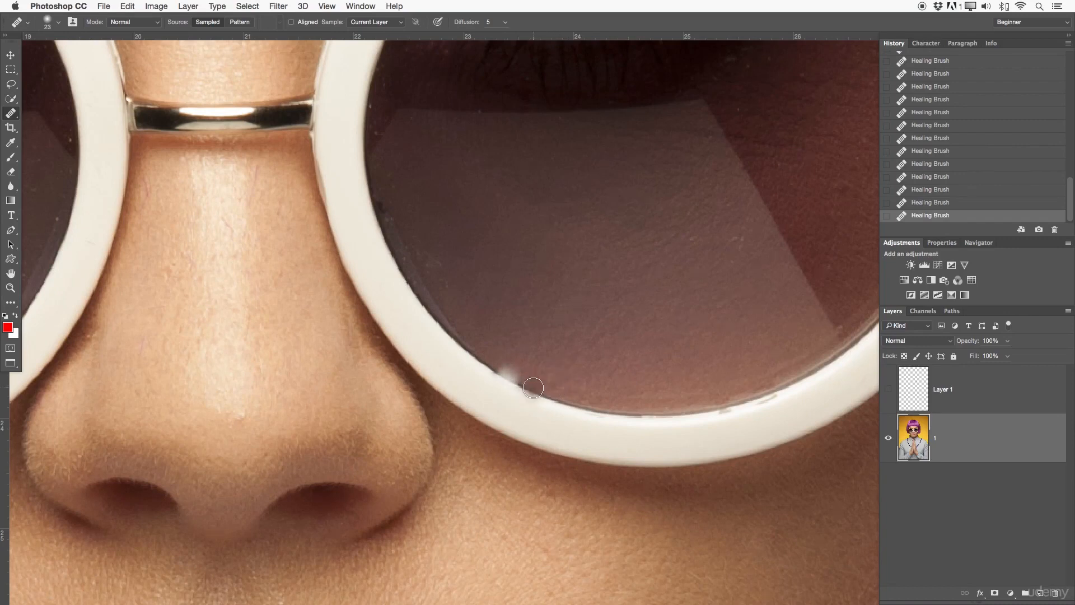
alt+click(534, 392)
click(508, 373)
click(525, 384)
click(249, 205)
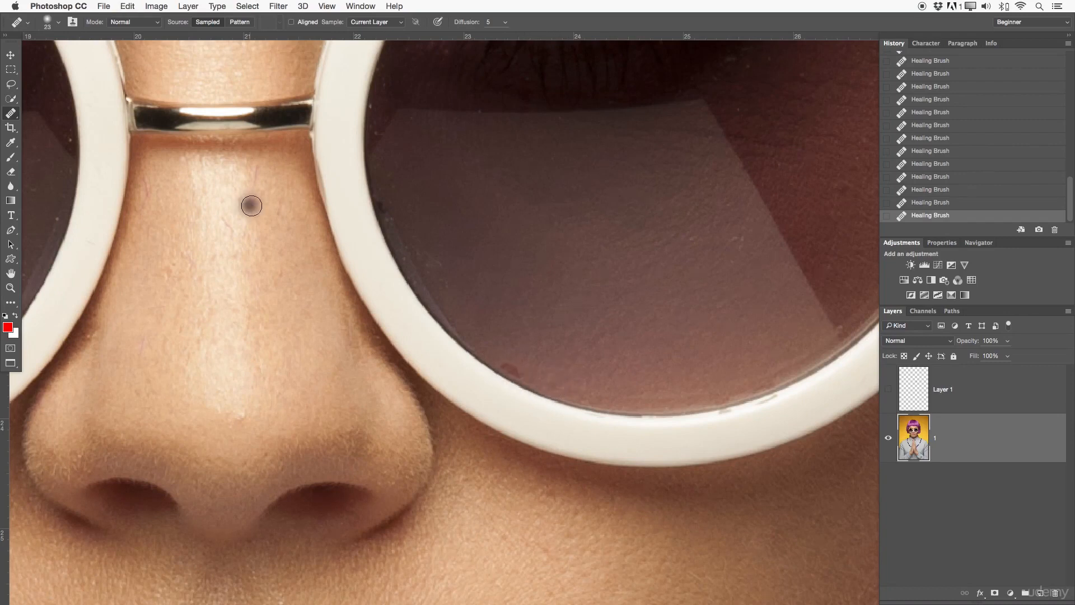
right_click(11, 112)
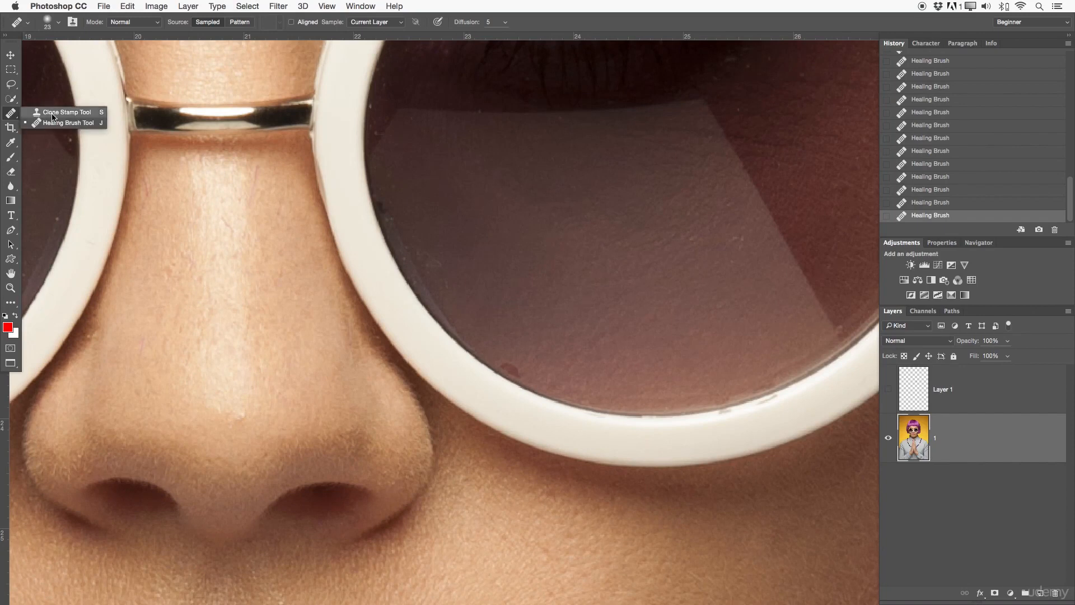
Clone clean lens texture over the reddish rim spot using a size 10 brush.
click(90, 106)
key(z)
drag(548, 367, 583, 364)
key(s)
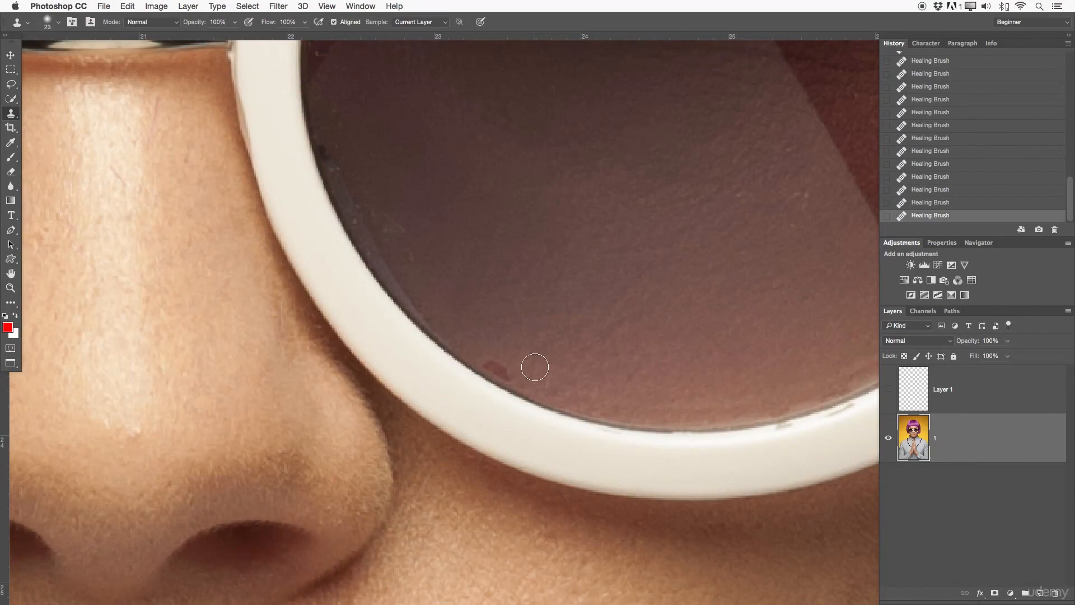
alt+click(533, 376)
key(bracketleft)
key(bracketleft)
mouse_move(516, 380)
mouse_down()
mouse_move(482, 363)
mouse_move(496, 372)
mouse_move(561, 351)
mouse_move(523, 348)
mouse_move(539, 356)
mouse_move(598, 340)
mouse_up()
key(z)
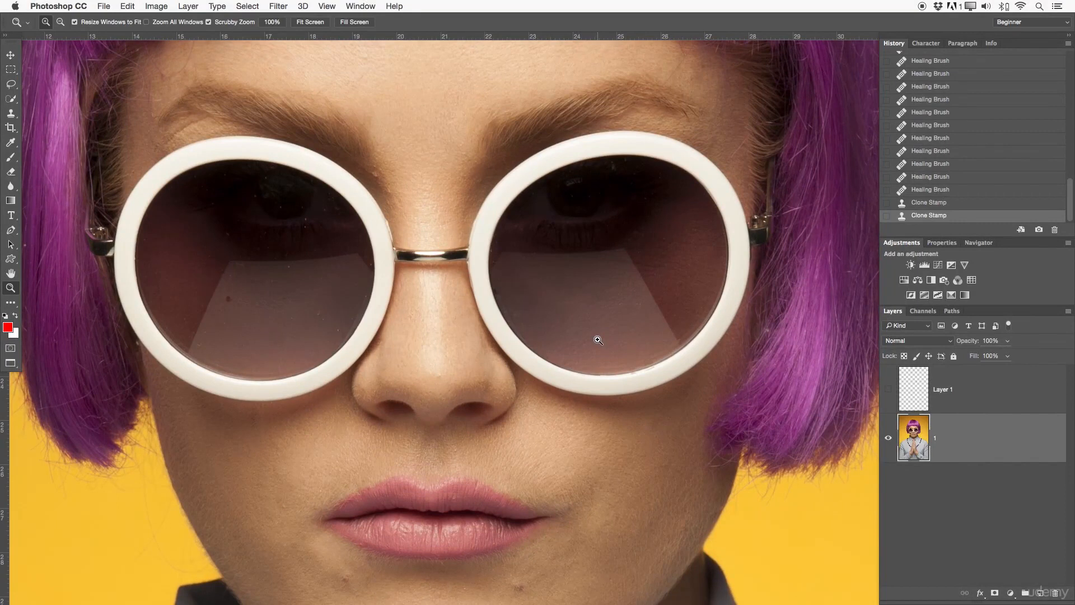
Delete the hidden empty Layer 1 and keep Clone Stamp sampling on Current Layer.
drag(598, 340, 588, 370)
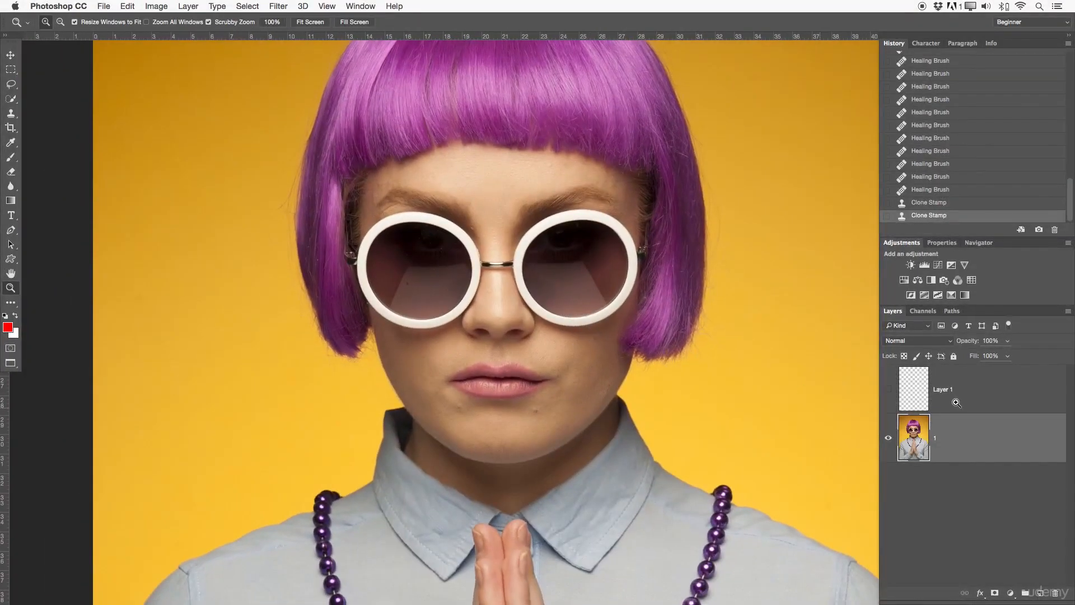
click(986, 412)
key(BackSpace)
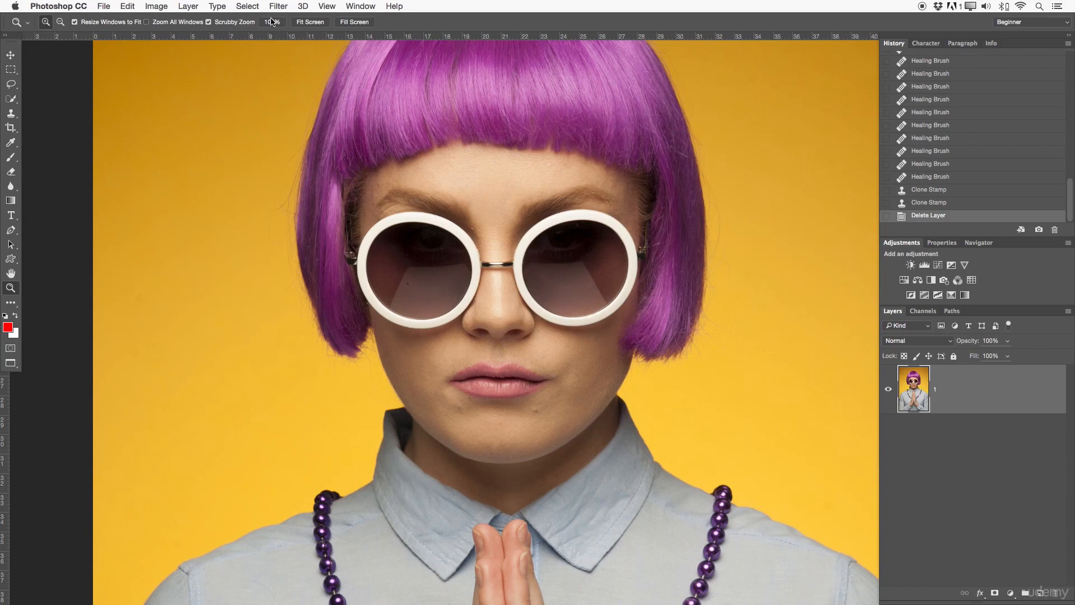
key(s)
click(426, 22)
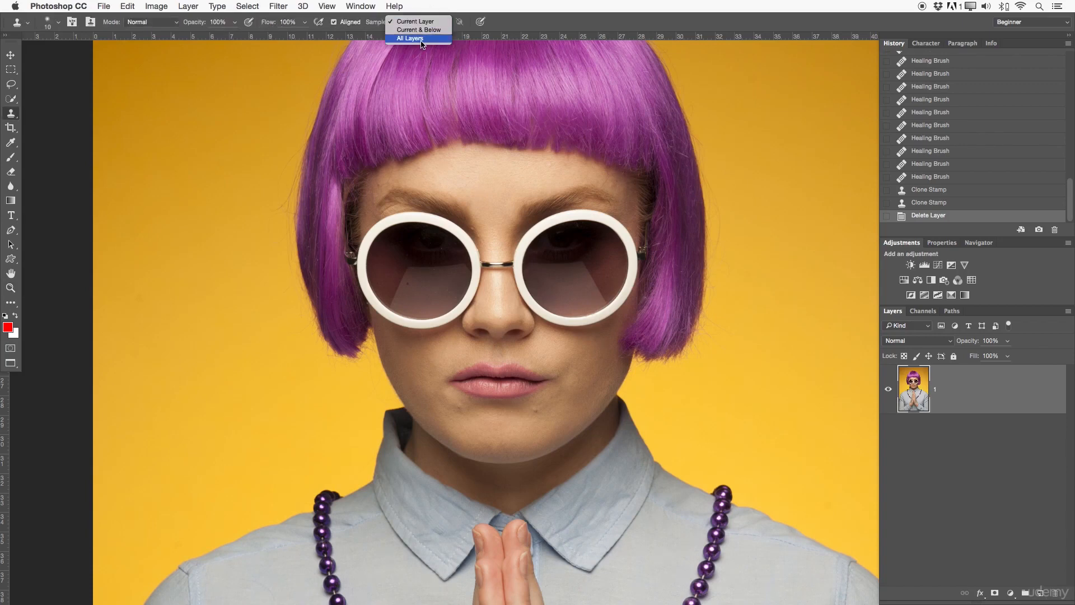
click(509, 21)
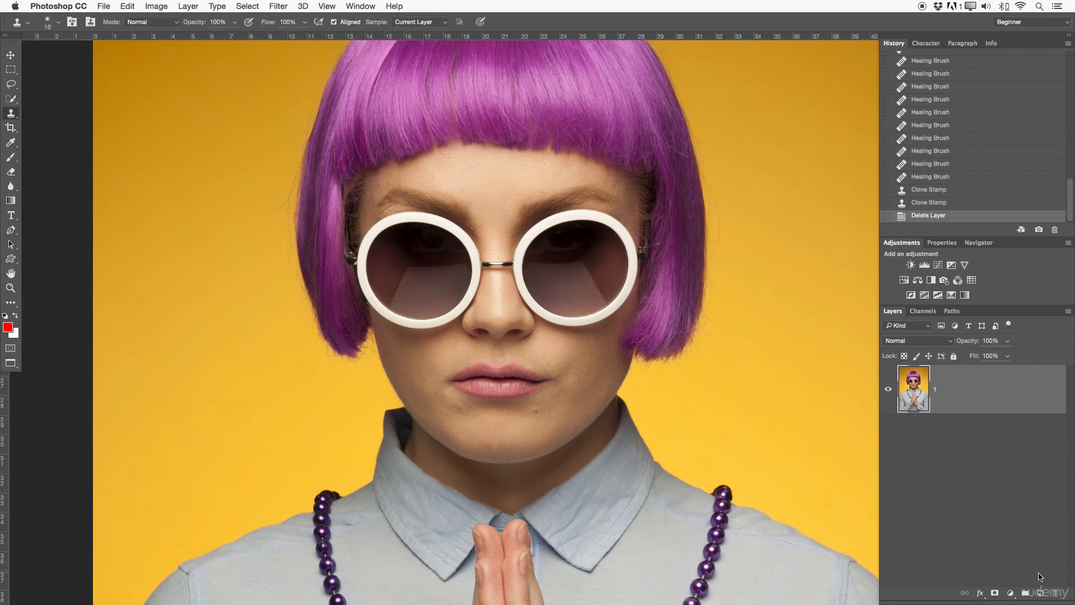
Add a new empty layer named Healing above the photo.
click(1039, 594)
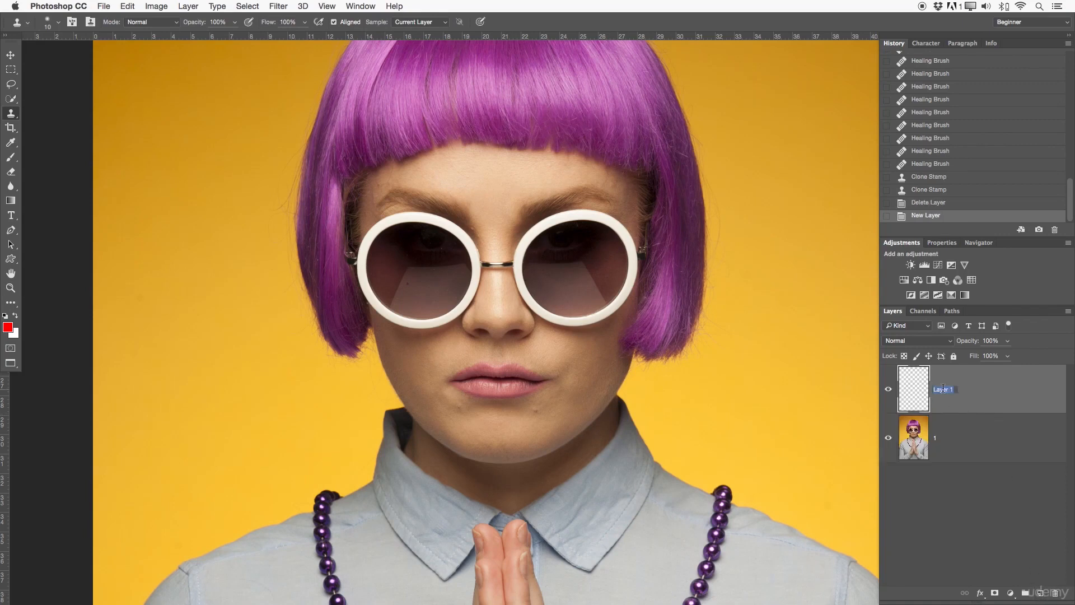
text(Healing)
key(Return)
drag(987, 398, 547, 299)
click(606, 212)
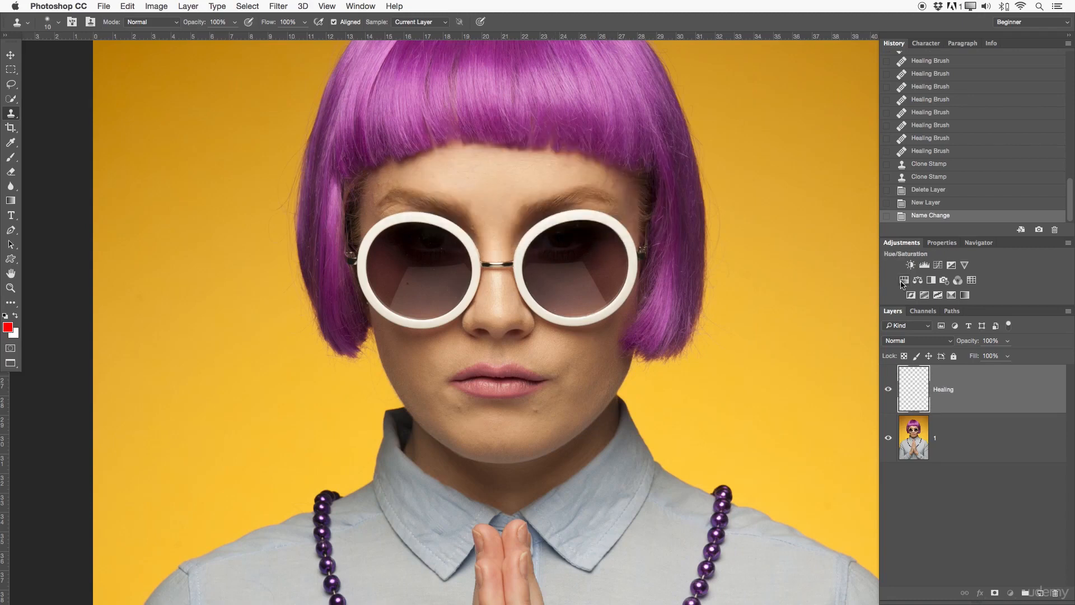
Select the Healing Brush, zoom in on the chin, and set Sample to All Layers.
key(z)
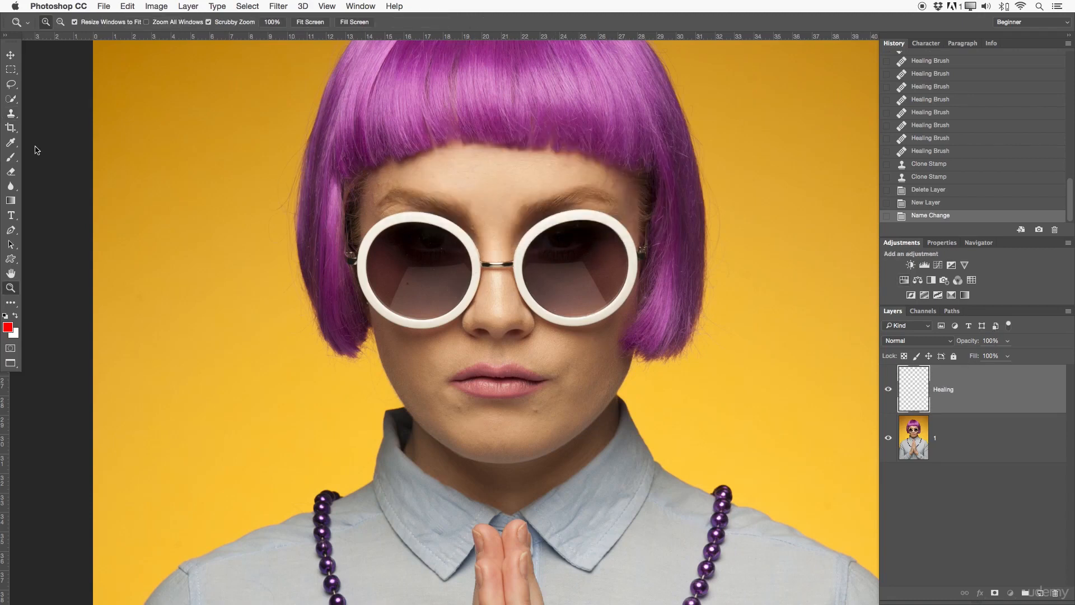
click(12, 114)
click(49, 122)
key(z)
drag(555, 386, 557, 264)
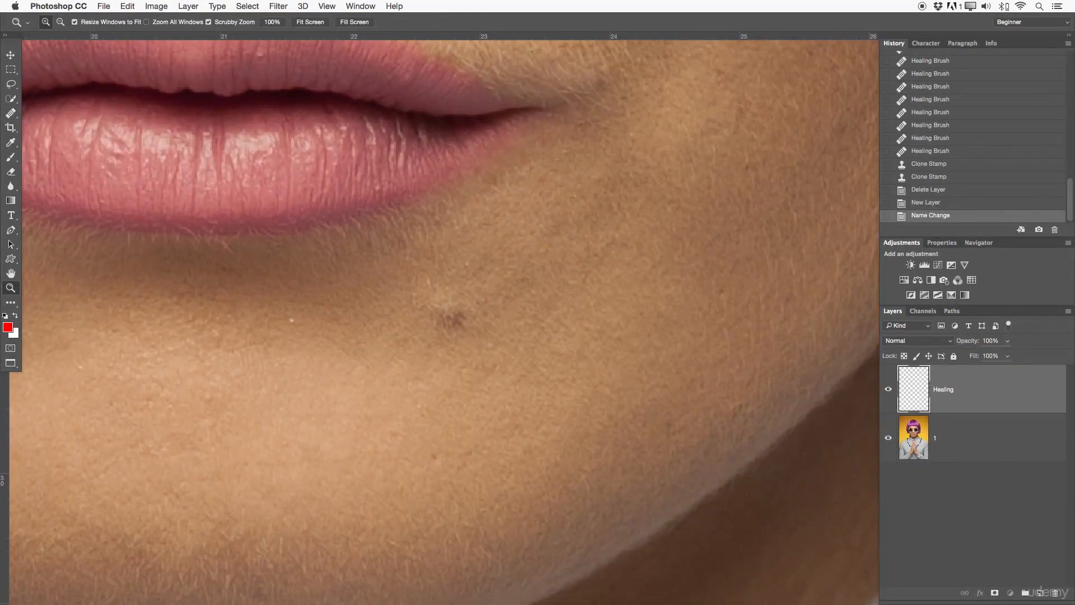
click(11, 116)
click(370, 22)
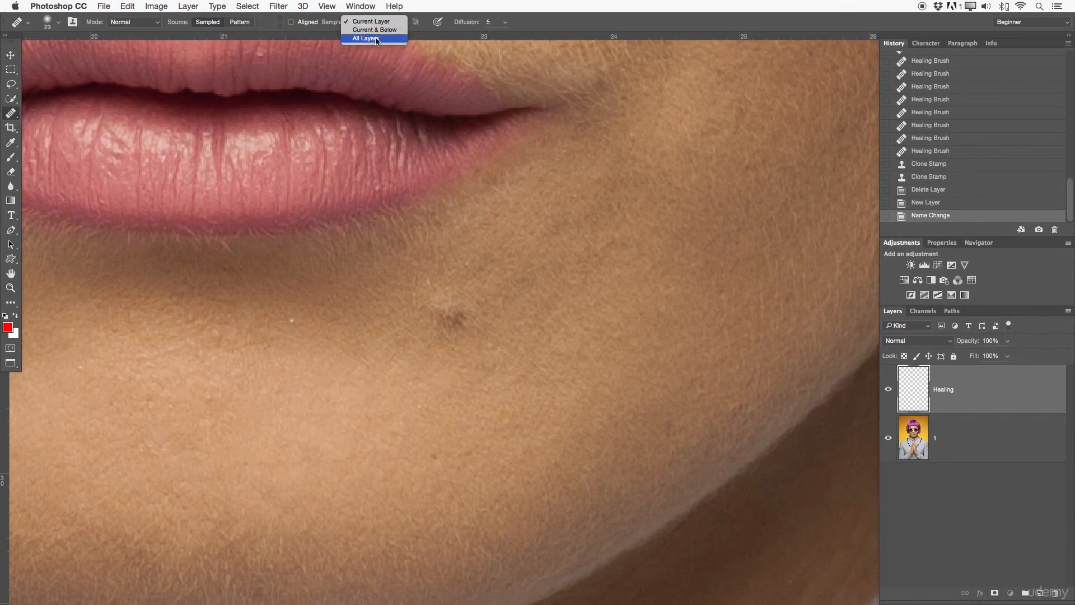
click(377, 39)
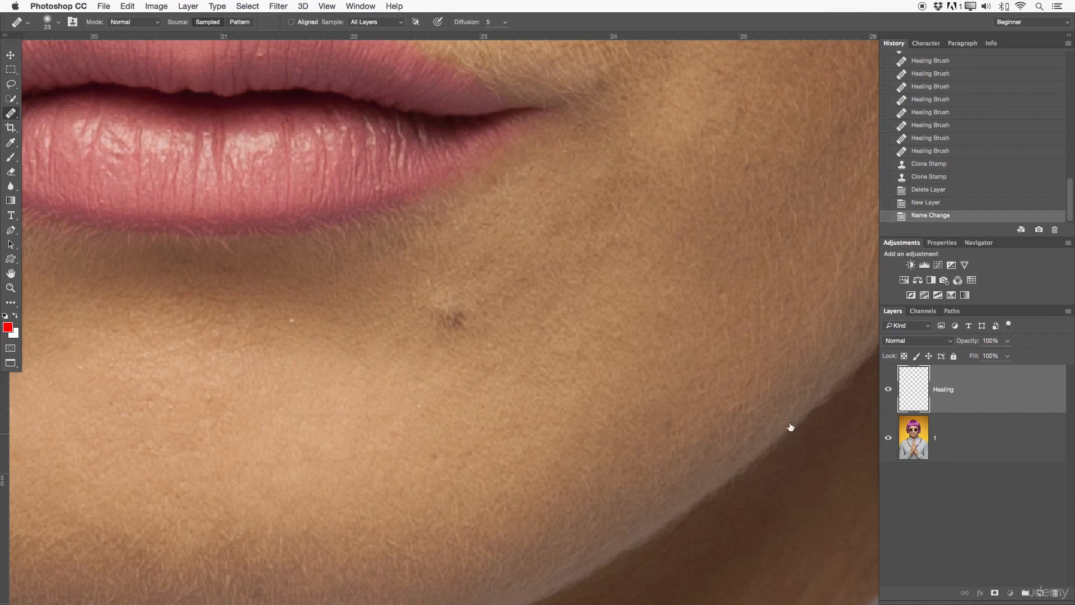
Heal the chin blemishes using nearby clean skin as the source.
alt+click(517, 262)
mouse_move(465, 303)
mouse_down()
mouse_move(442, 310)
mouse_move(463, 312)
mouse_move(457, 329)
mouse_move(435, 310)
mouse_move(447, 281)
mouse_move(434, 295)
mouse_move(449, 320)
mouse_move(460, 291)
mouse_move(471, 314)
mouse_move(479, 309)
mouse_move(448, 312)
mouse_up()
alt+click(496, 320)
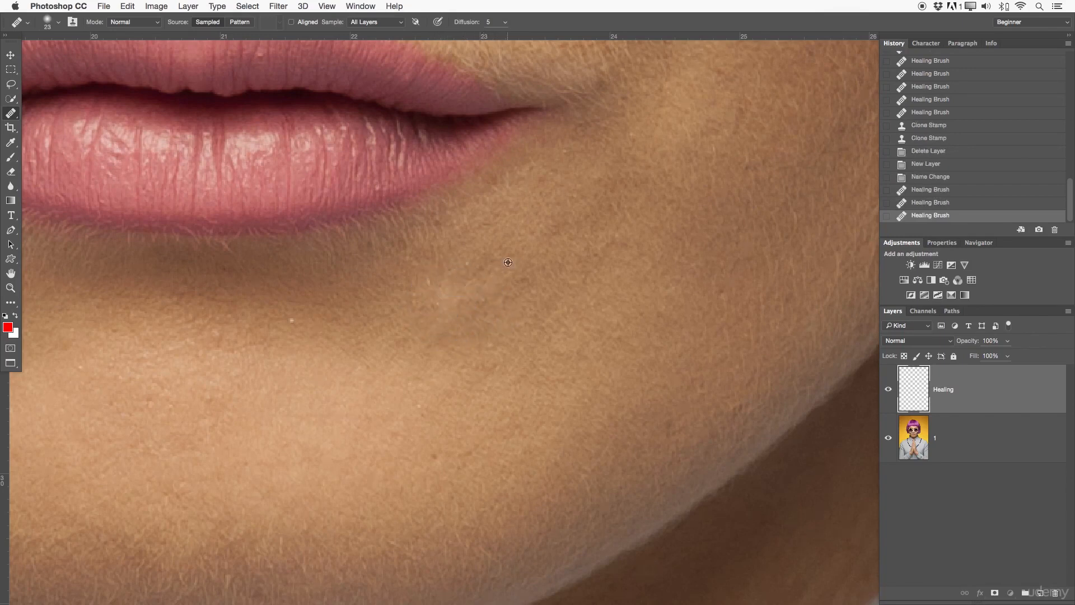
drag(479, 266, 445, 300)
alt+click(459, 267)
alt+click(308, 317)
click(288, 319)
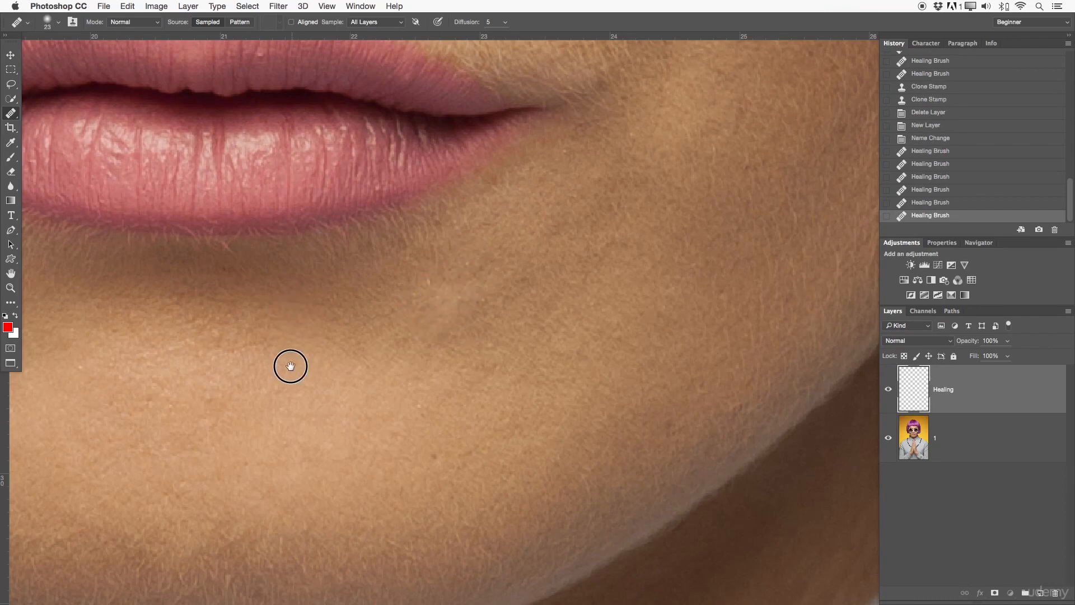
drag(290, 365, 740, 257)
Heal the spots below the lower lip and the light blemishes beside the lips.
alt+click(369, 223)
mouse_move(384, 184)
mouse_down()
mouse_move(436, 200)
mouse_move(407, 176)
mouse_move(398, 194)
mouse_move(362, 175)
mouse_move(385, 160)
mouse_move(302, 147)
mouse_move(375, 170)
mouse_move(377, 182)
mouse_move(396, 156)
mouse_up()
alt+click(312, 151)
scroll(609, 191, up, 10)
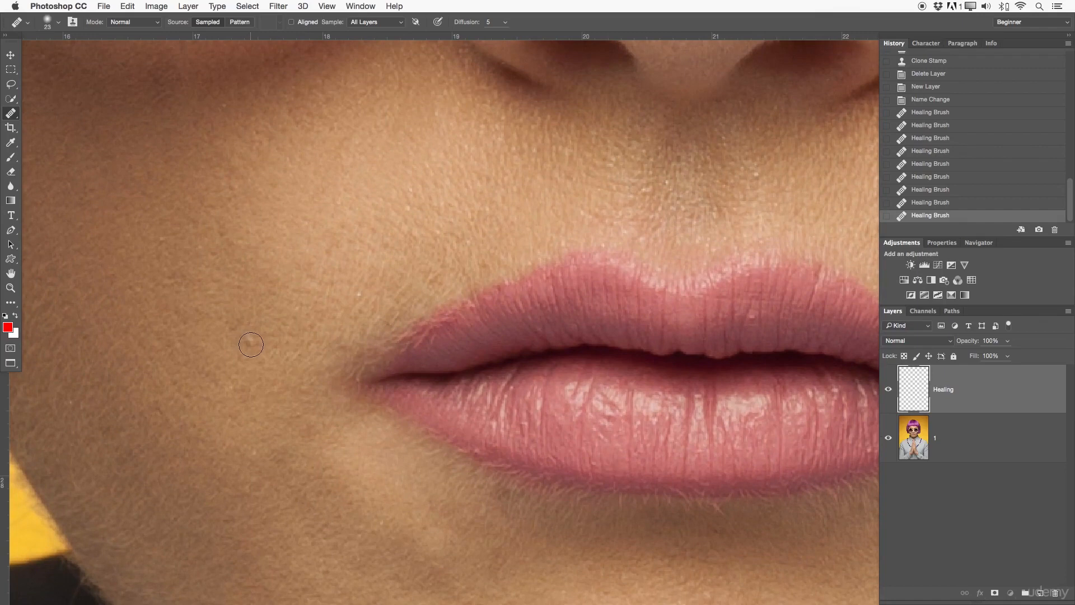
click(251, 345)
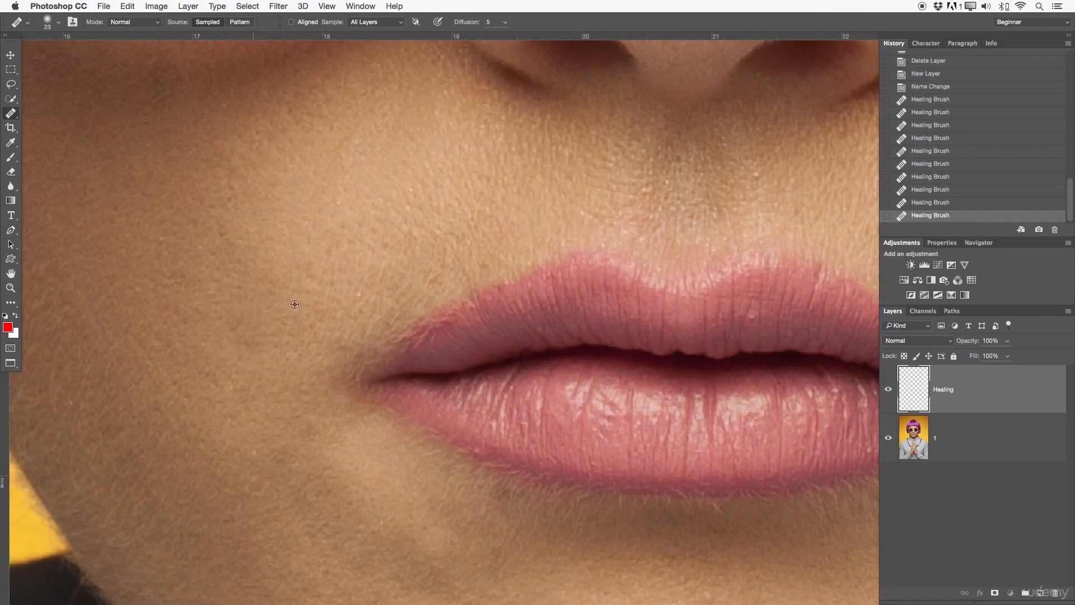
click(362, 301)
drag(432, 268, 445, 261)
alt+click(426, 183)
click(407, 210)
drag(509, 323, 543, 528)
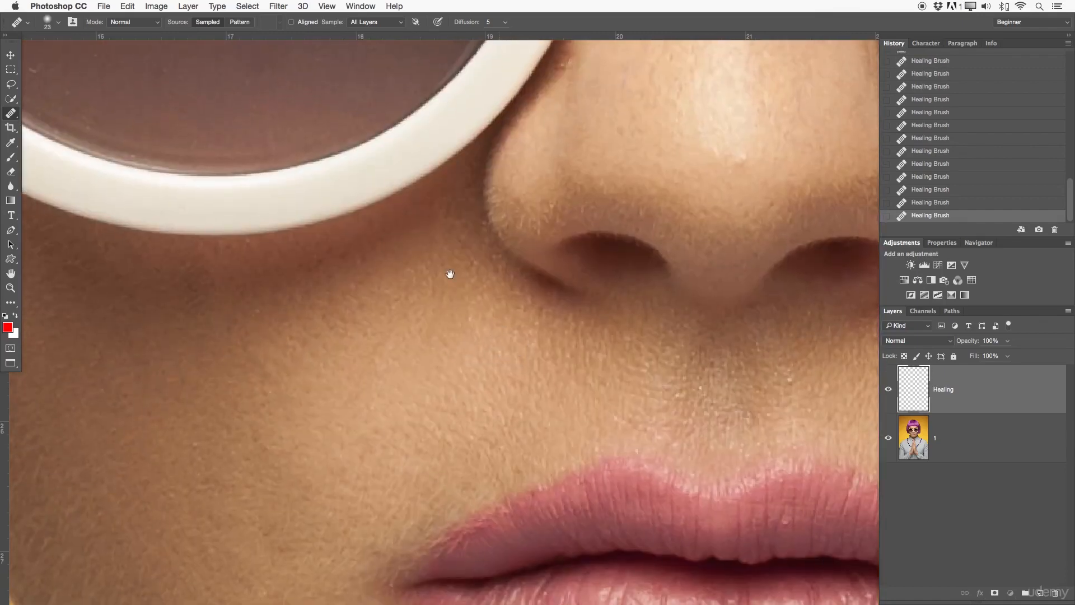
Heal the two cheek spots from freshly sampled clean cheek skin.
alt+click(233, 326)
click(253, 308)
alt+click(211, 389)
click(200, 435)
Heal the light and dark specks beside the nose bridge between the eyes.
drag(559, 155, 403, 435)
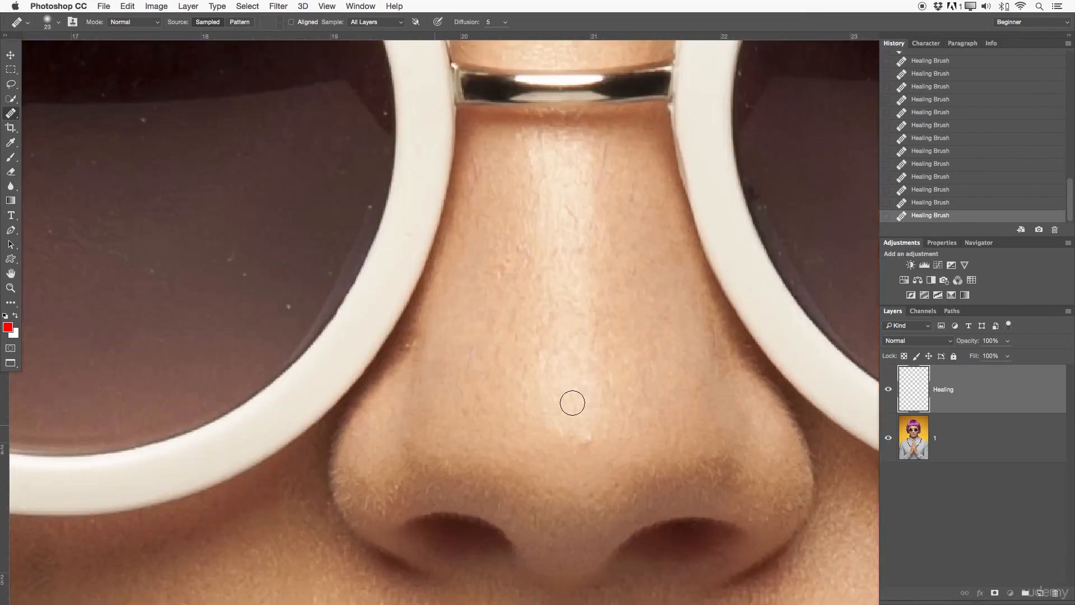
mouse_move(610, 321)
mouse_down()
mouse_move(624, 592)
mouse_move(634, 604)
mouse_up()
click(425, 268)
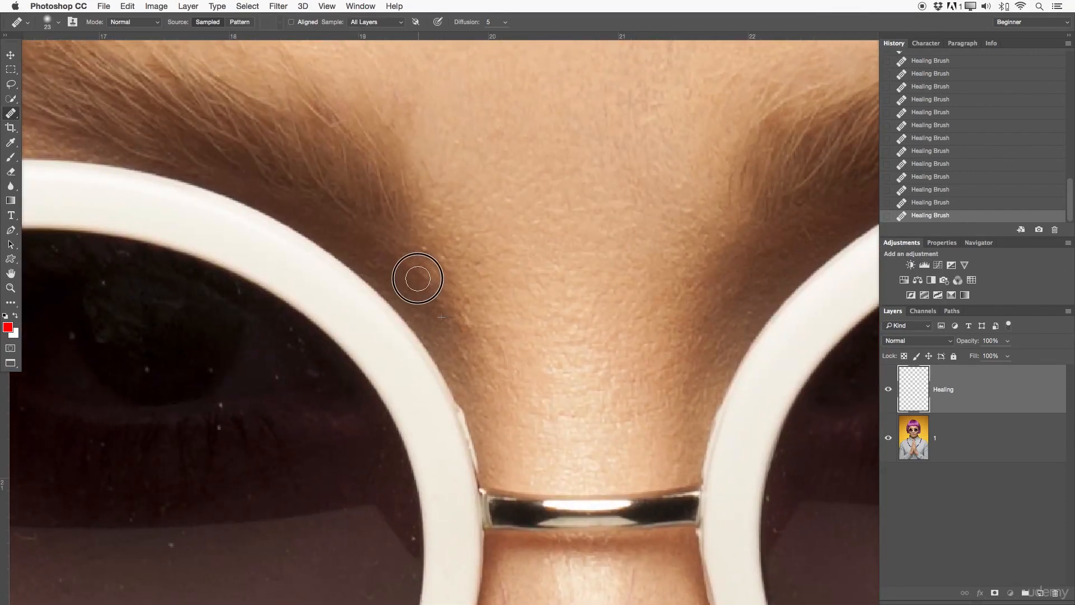
click(426, 258)
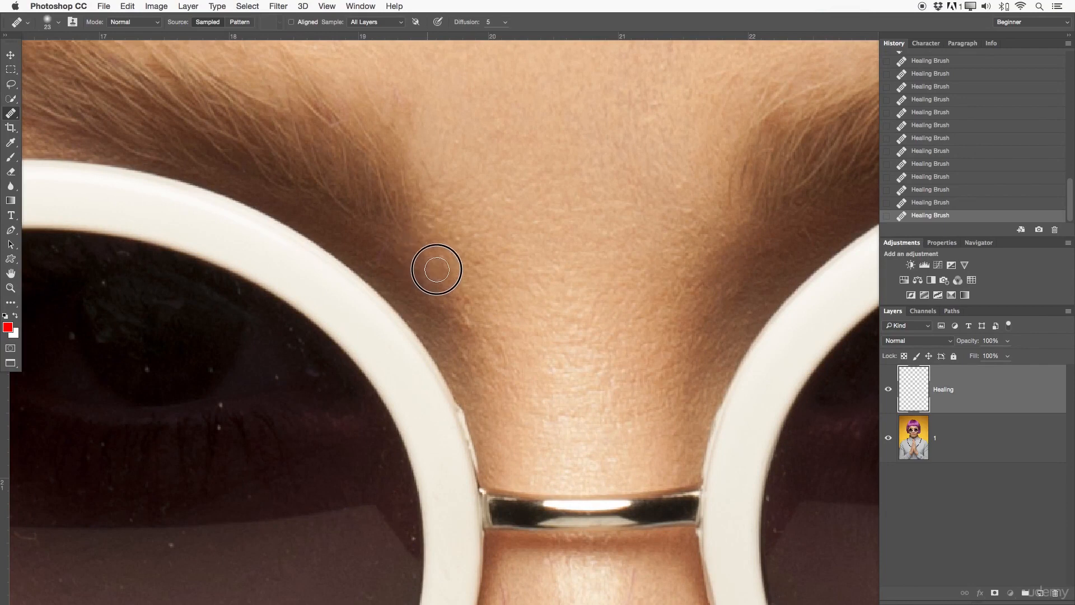
click(456, 309)
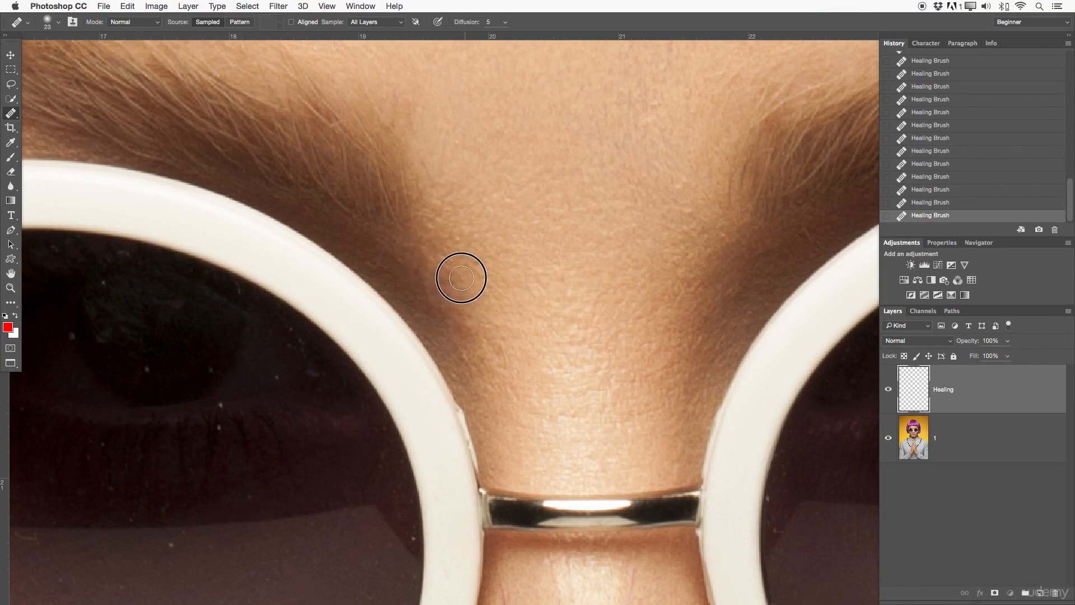
click(515, 279)
Zoom out and center the whole face in the view.
key(z)
drag(636, 247, 567, 254)
drag(682, 255, 620, 266)
drag(641, 340, 674, 317)
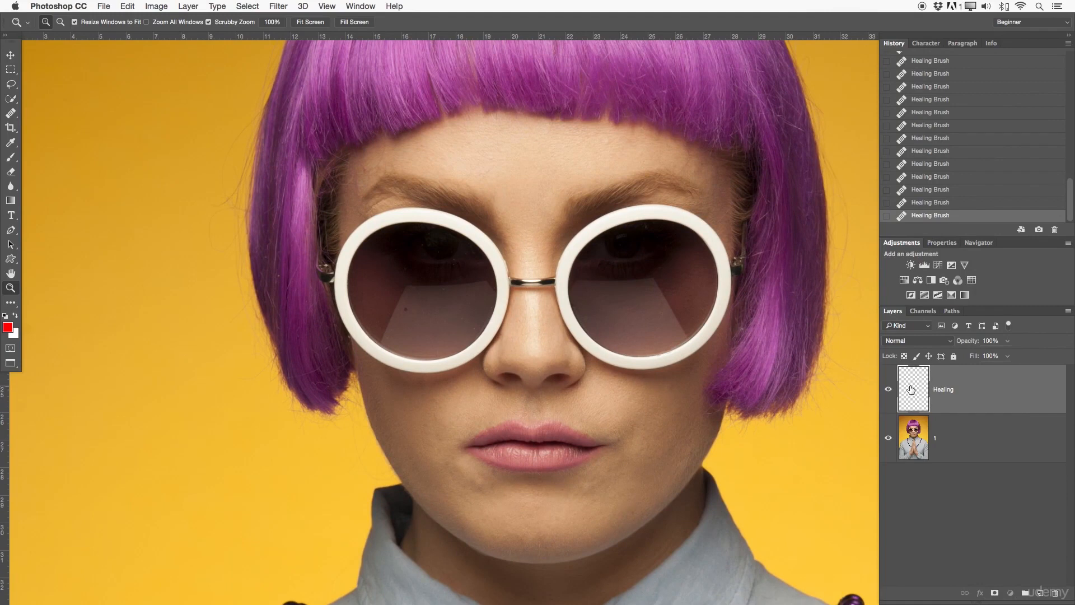
Toggle the Healing layer's visibility repeatedly to compare before and after.
click(889, 390)
click(890, 394)
click(889, 395)
click(889, 398)
click(887, 393)
click(889, 392)
Delete the Healing layer and duplicate layer 1 as a copy named 2.
key(Delete)
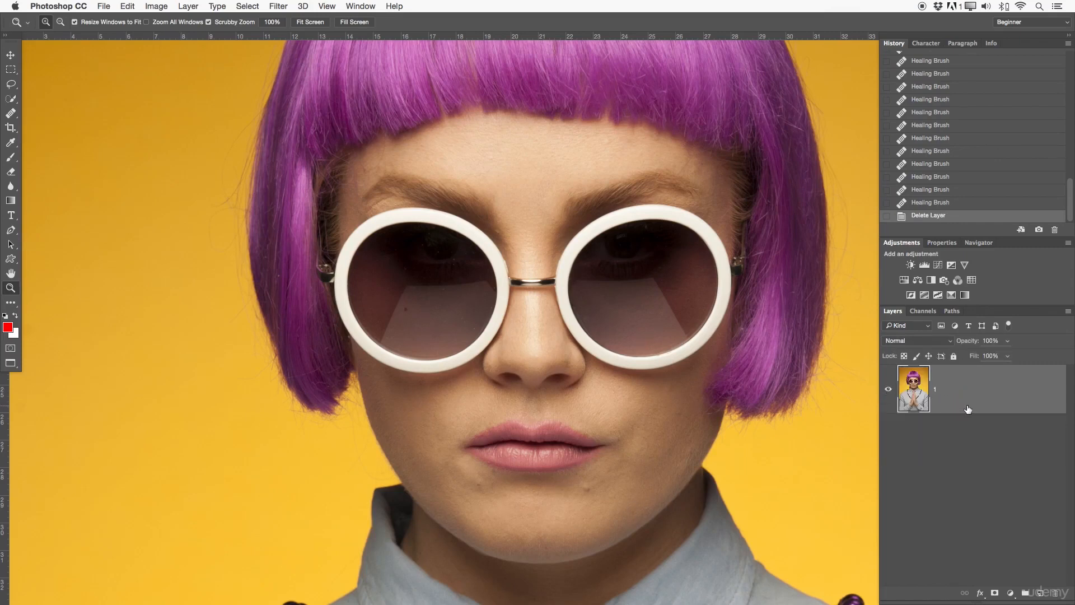
key(super+j)
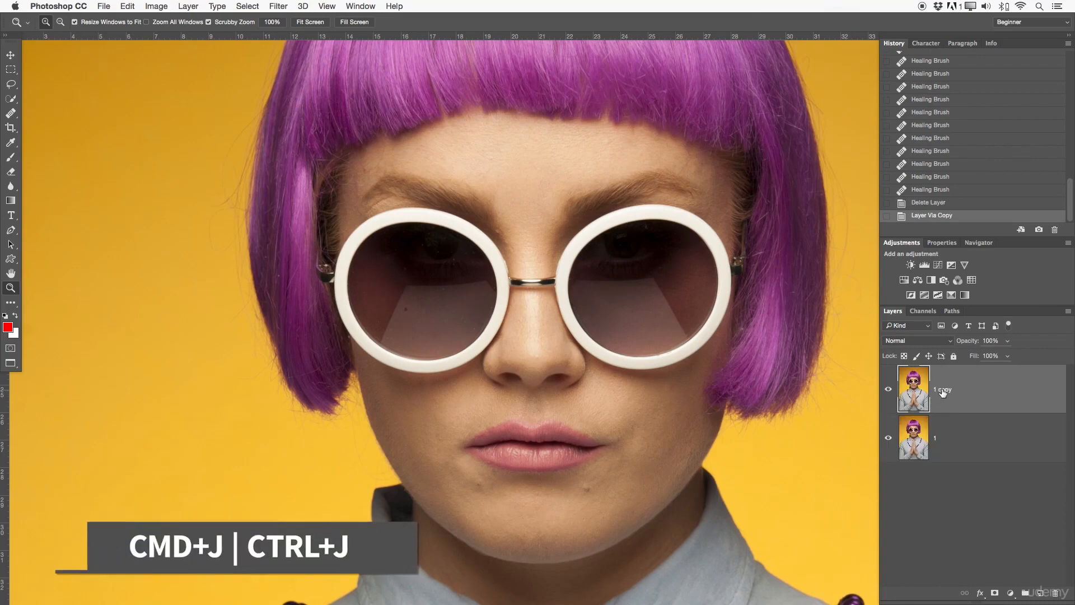
double_click(942, 390)
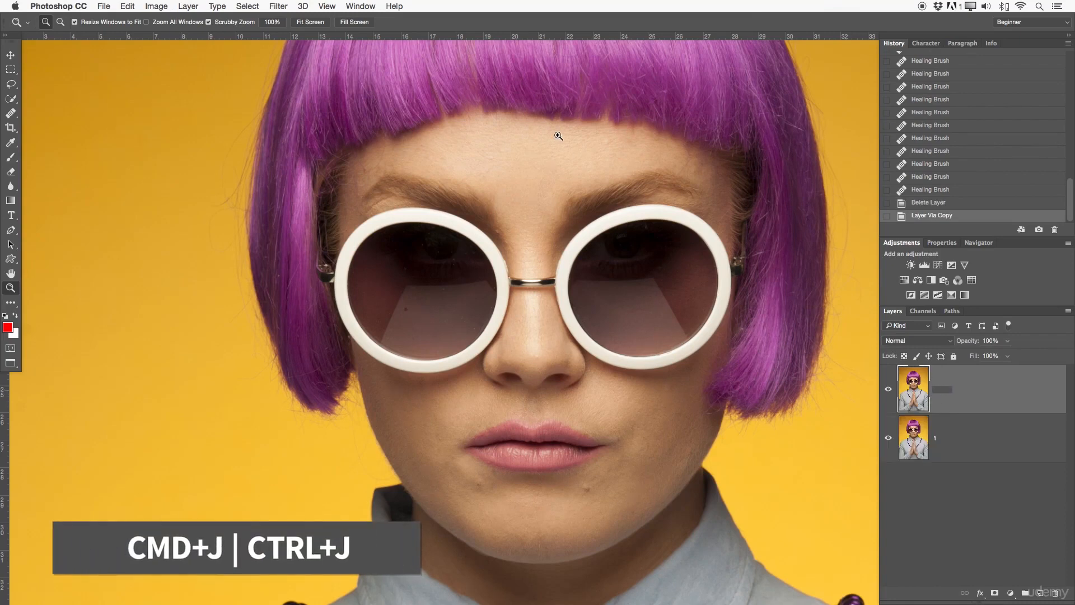
text(2)
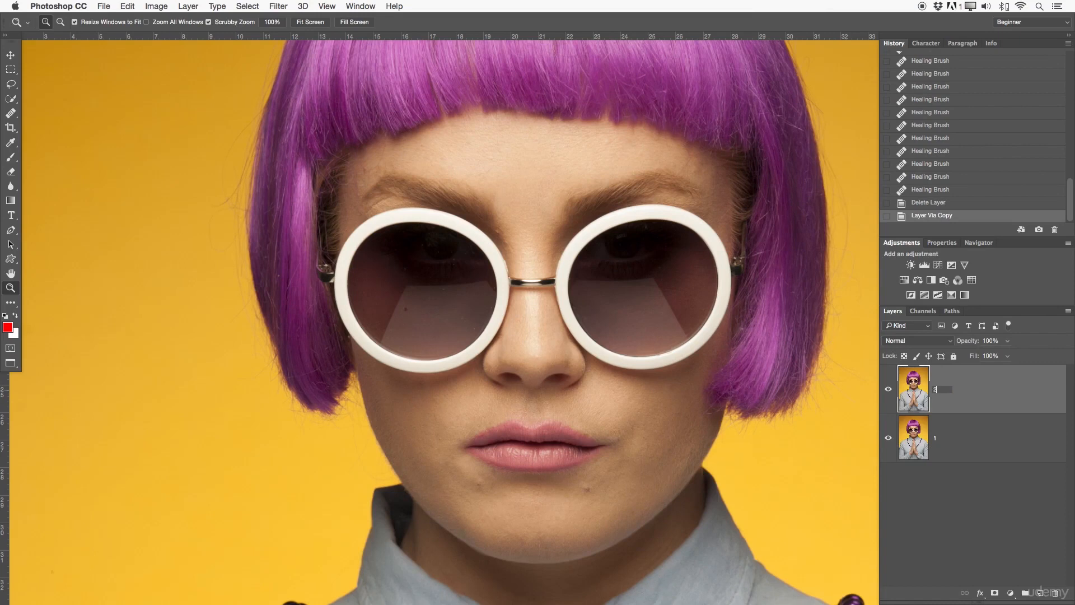
key(Return)
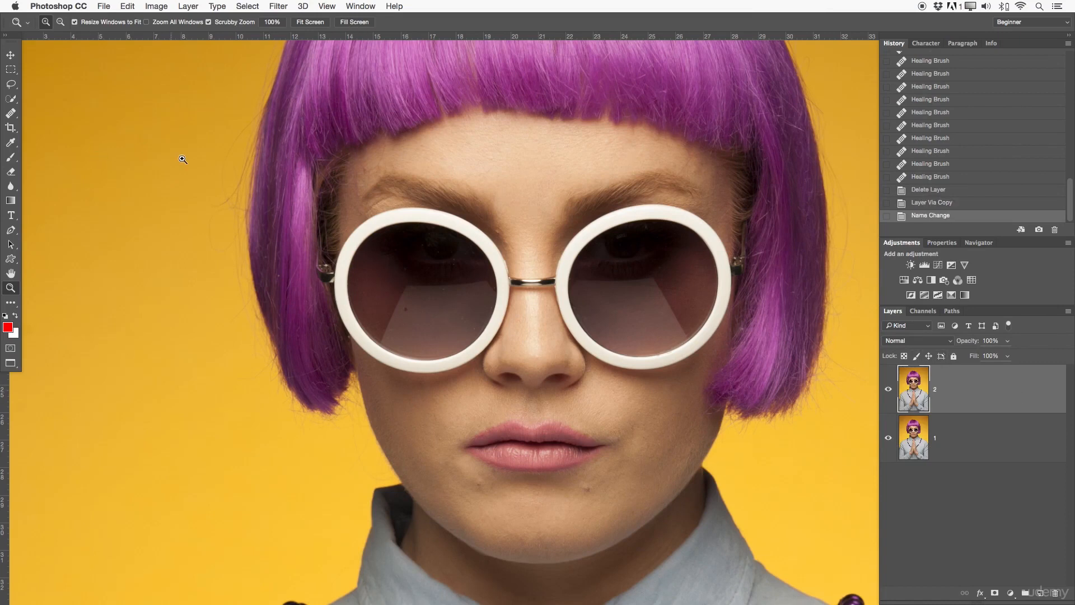
key(s)
right_click(10, 113)
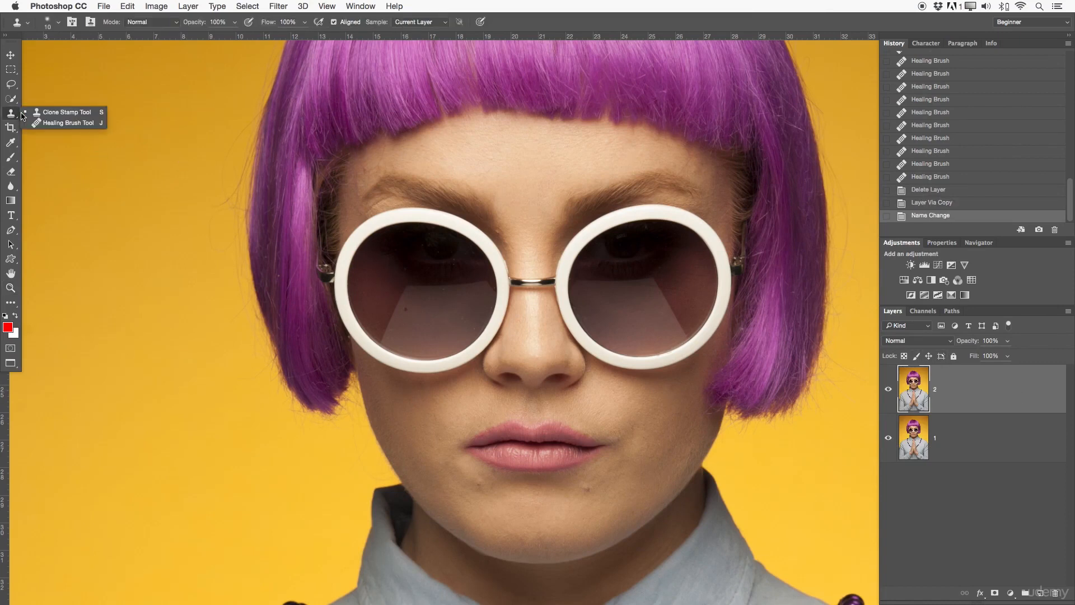
Select the Healing Brush sampling Current Layer and zoom in on the lips and chin.
click(56, 119)
click(391, 21)
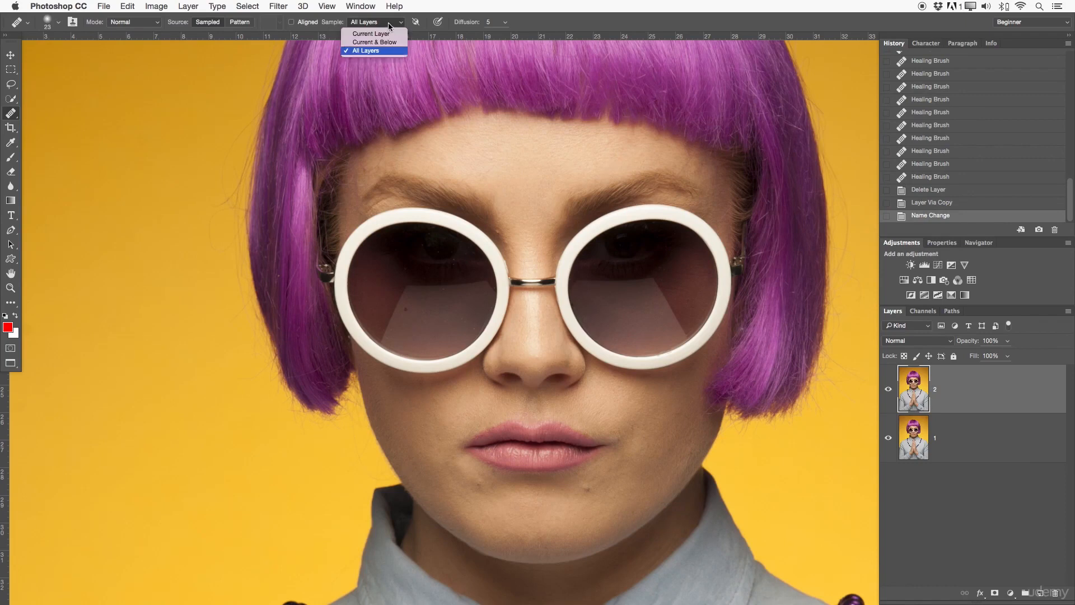
click(373, 35)
key(z)
drag(609, 475, 621, 334)
key(h)
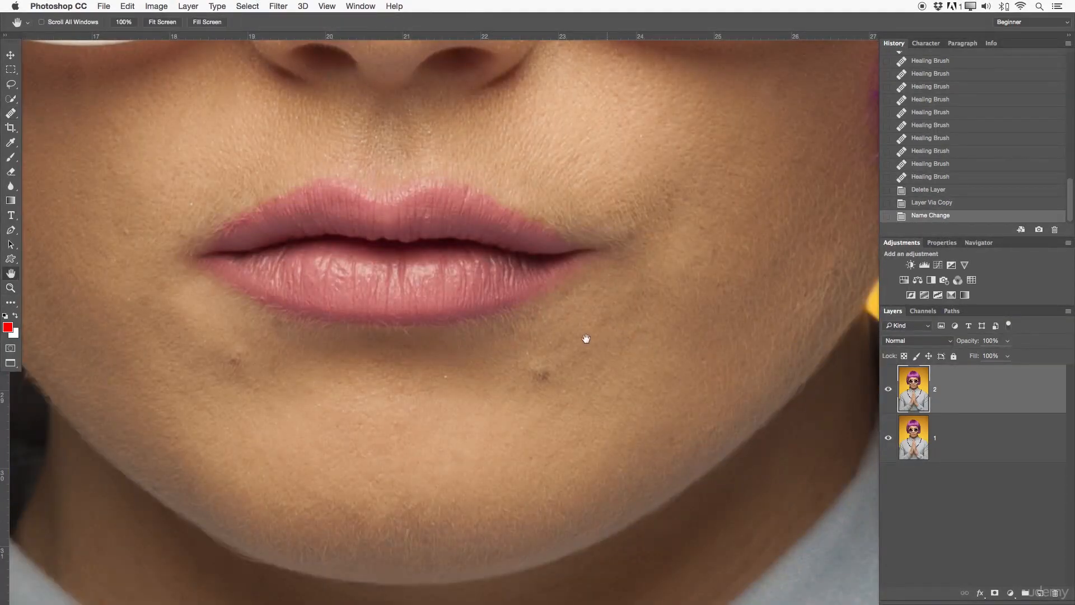
key(j)
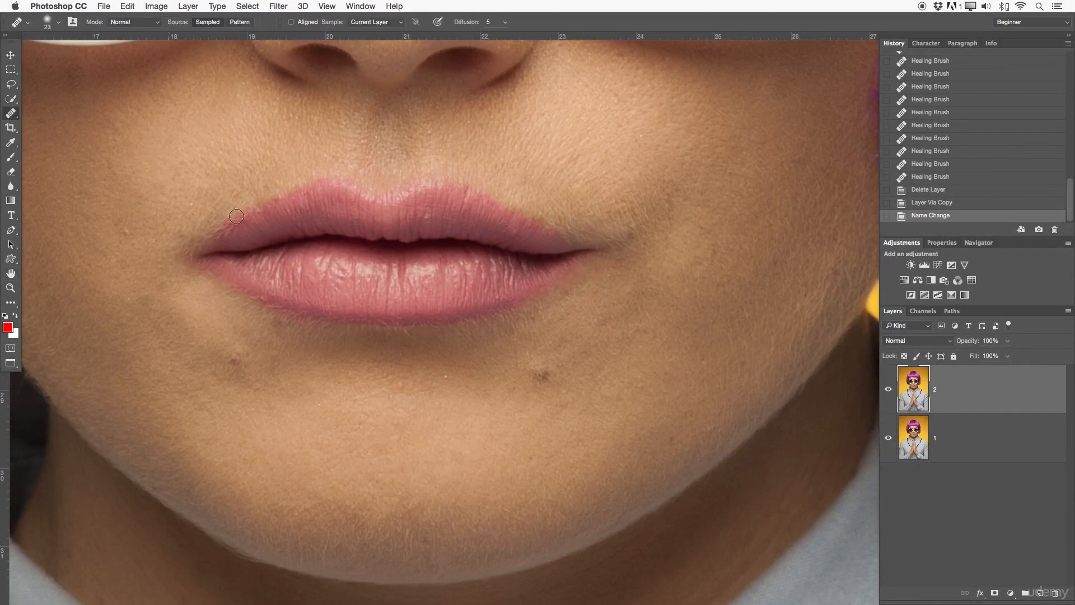
Heal the spots near the chin and below the lower lip on layer 2.
drag(534, 369, 542, 372)
click(552, 368)
click(550, 344)
click(563, 393)
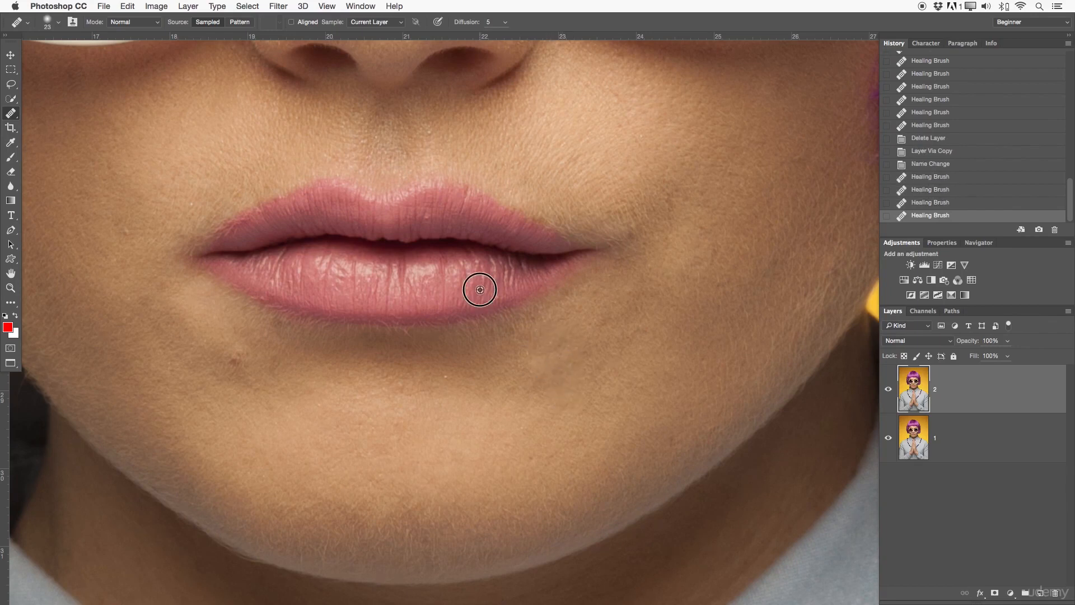
click(497, 293)
click(446, 374)
click(414, 389)
click(413, 398)
click(423, 393)
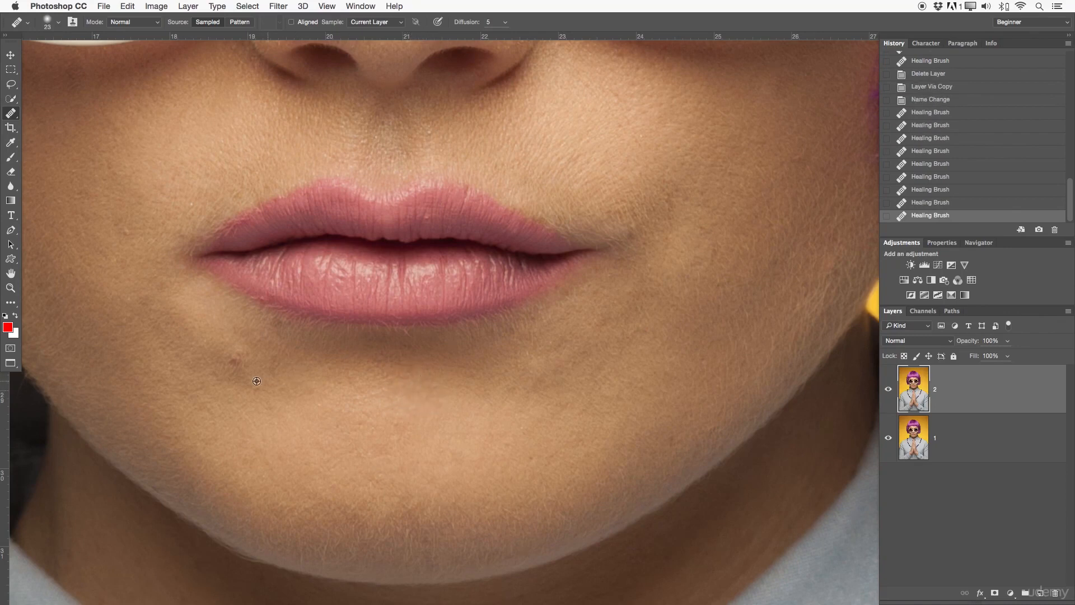
click(236, 365)
click(240, 357)
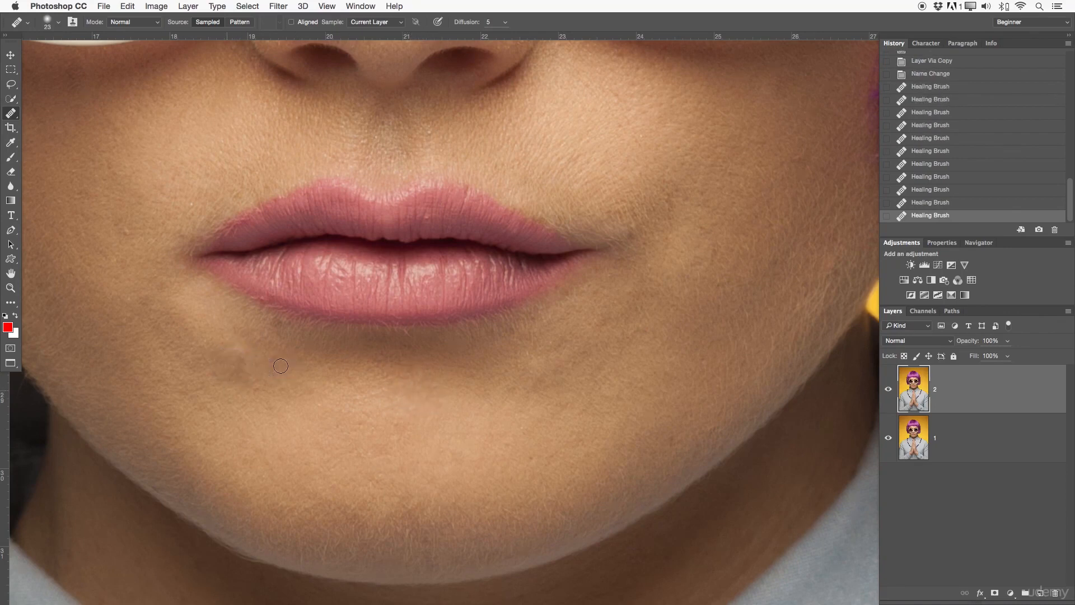
Heal the spots left of the mouth corner and on the left cheek.
alt+click(113, 249)
click(127, 233)
alt+click(124, 245)
click(111, 254)
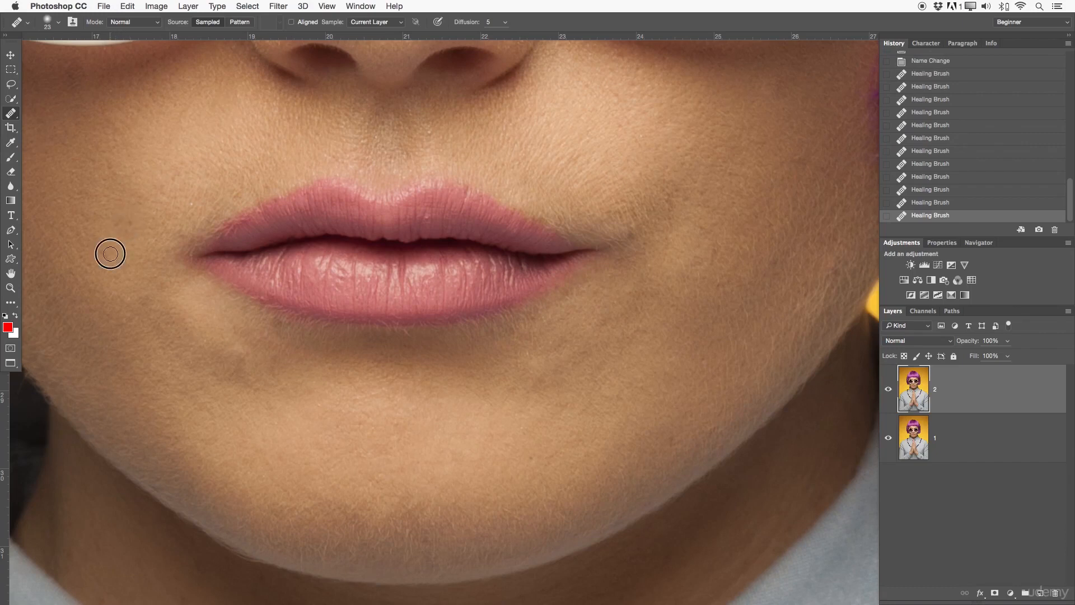
alt+click(147, 222)
mouse_move(128, 223)
mouse_down()
mouse_move(114, 221)
mouse_move(131, 225)
mouse_up()
alt+click(126, 201)
click(116, 222)
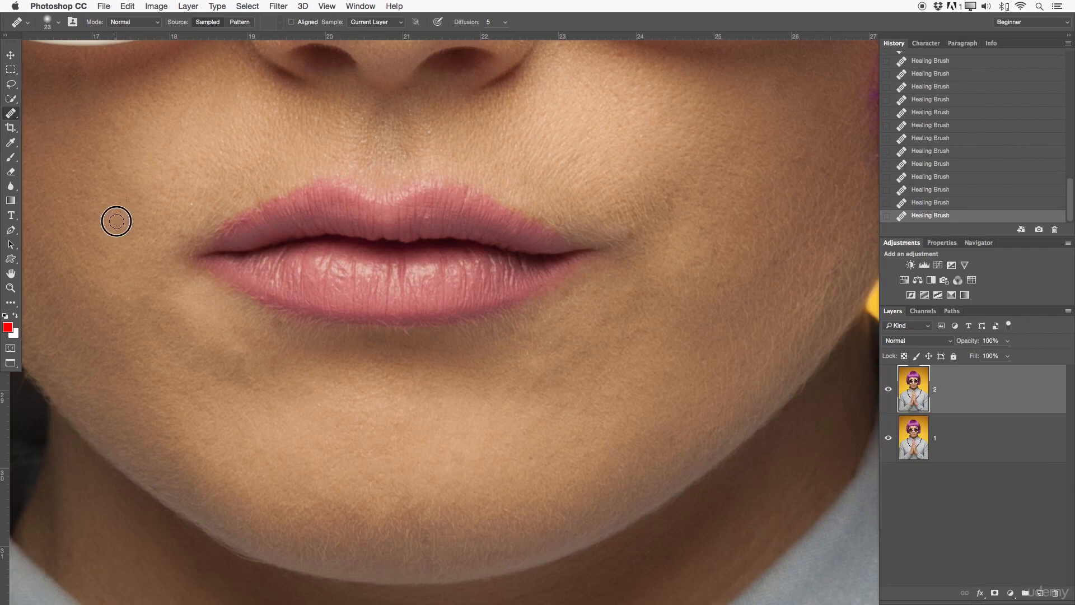
alt+click(77, 203)
click(73, 171)
alt+click(116, 176)
drag(111, 180, 95, 179)
alt+click(184, 211)
click(191, 203)
Heal the light specks above the upper lip and on the right cheek, then zoom out.
drag(359, 146, 386, 132)
alt+click(445, 129)
click(430, 132)
alt+click(651, 151)
click(641, 135)
key(z)
drag(643, 163, 591, 286)
Toggle layer 2's visibility to compare, then delete layer 2.
click(891, 390)
click(891, 391)
click(891, 390)
click(891, 391)
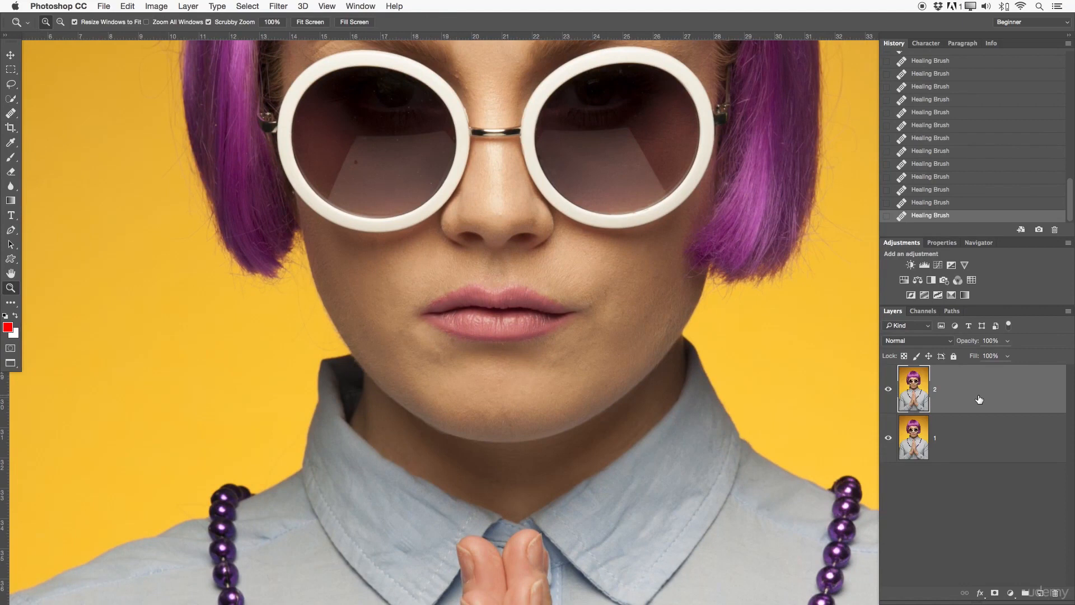
key(Delete)
drag(537, 339, 472, 331)
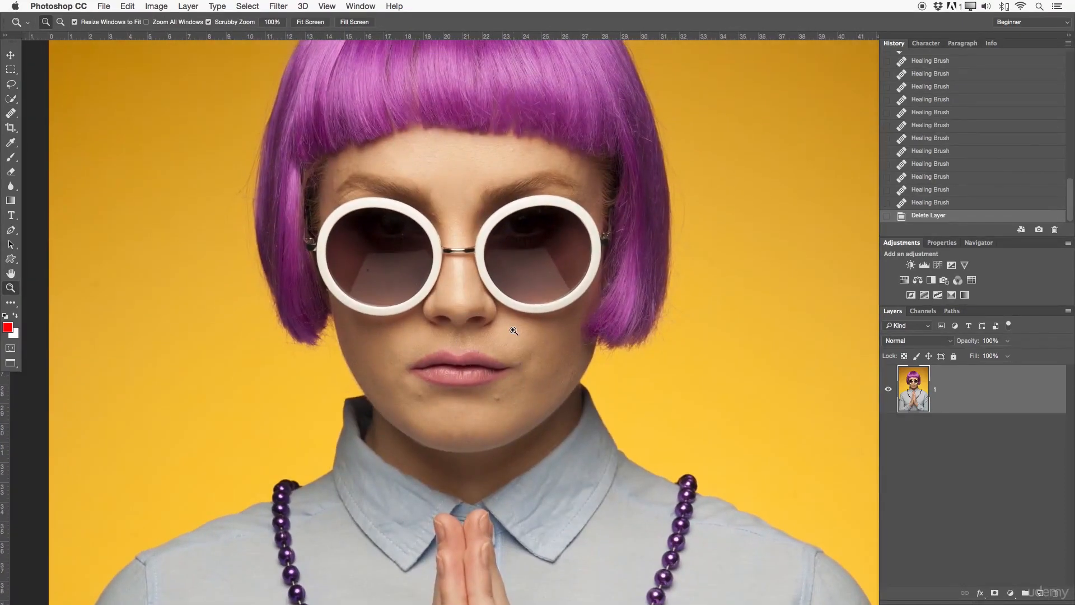